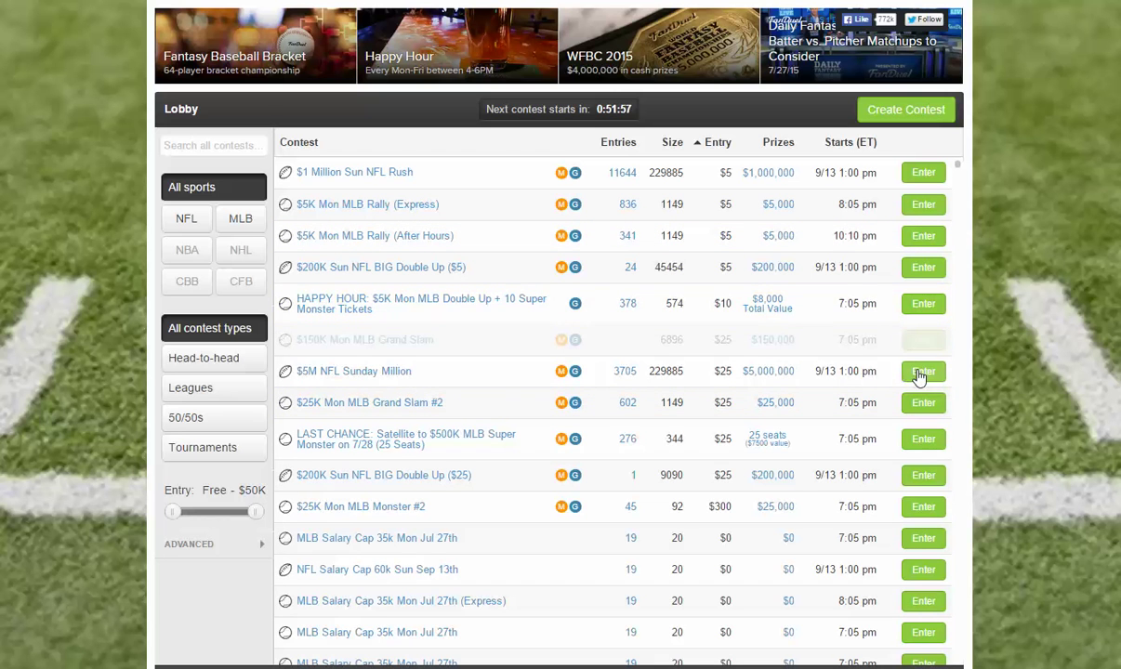
# Step: Enter the $5M NFL Sunday Million from the Lobby to open its empty lineup builder
pyautogui.click(920, 374)
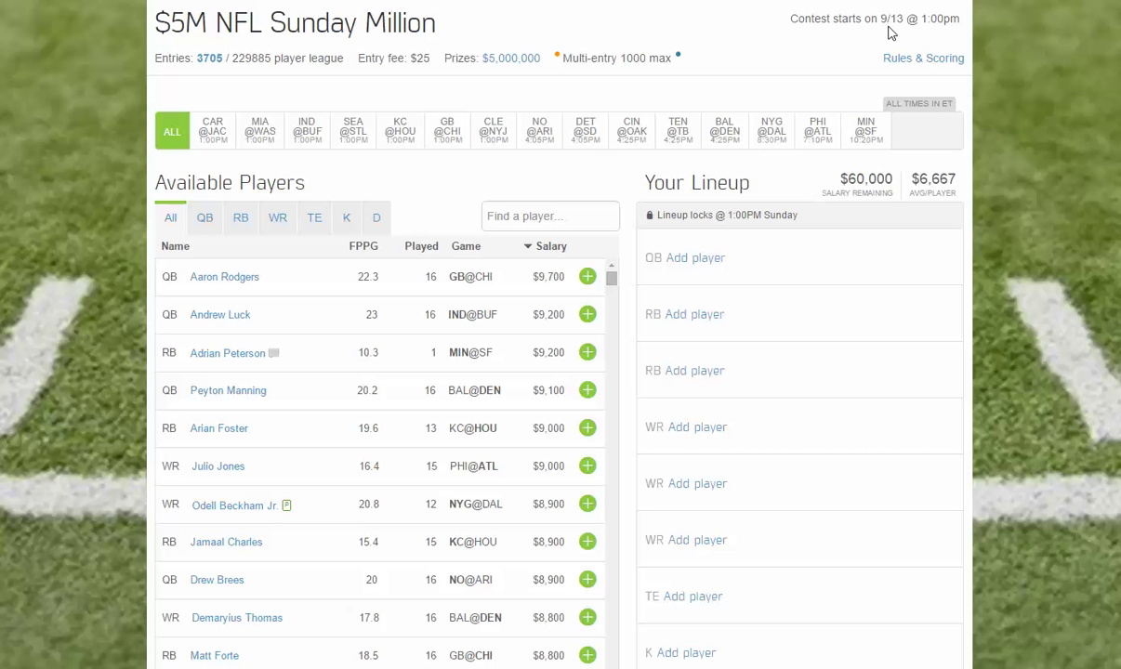
# Step: Open the contest's Rules & Scoring details and briefly highlight the salary cap amount
pyautogui.click(909, 61)
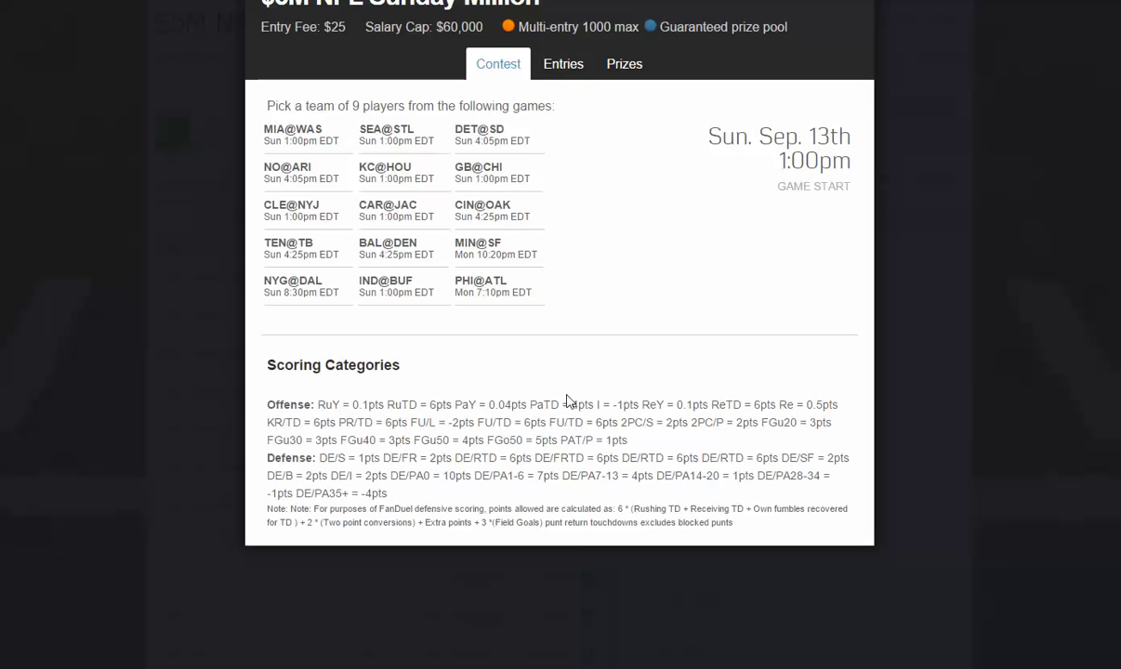
pyautogui.moveTo(451, 27); pyautogui.dragTo(482, 27)
pyautogui.click(482, 27)
pyautogui.click(567, 77)
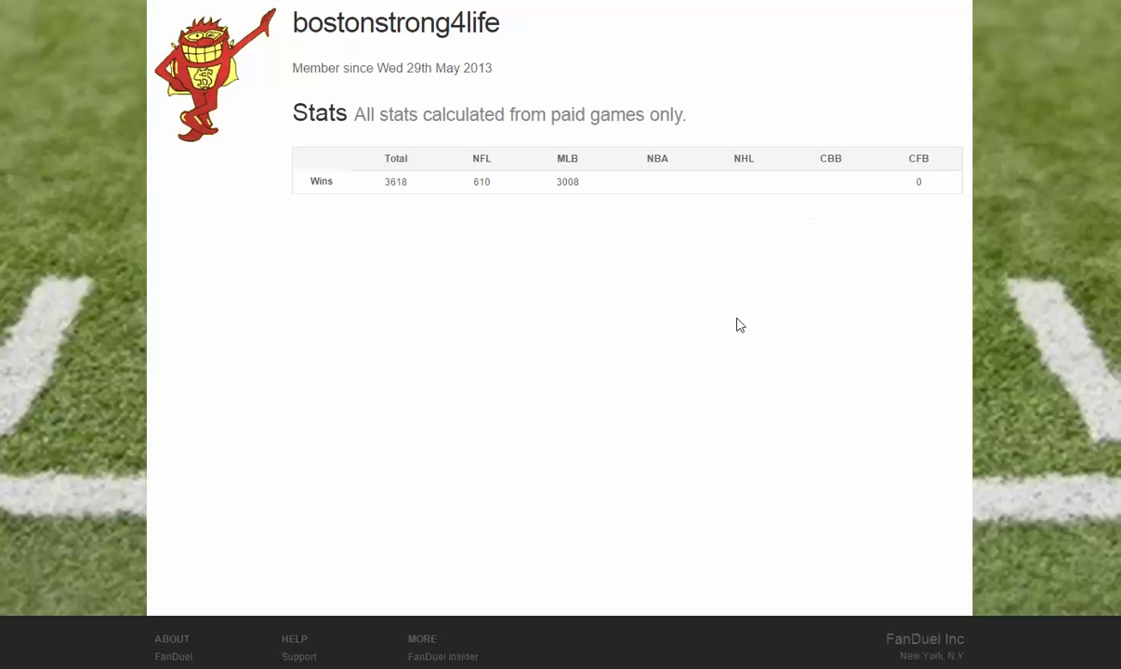
pyautogui.hotkey('alt', 'Left')
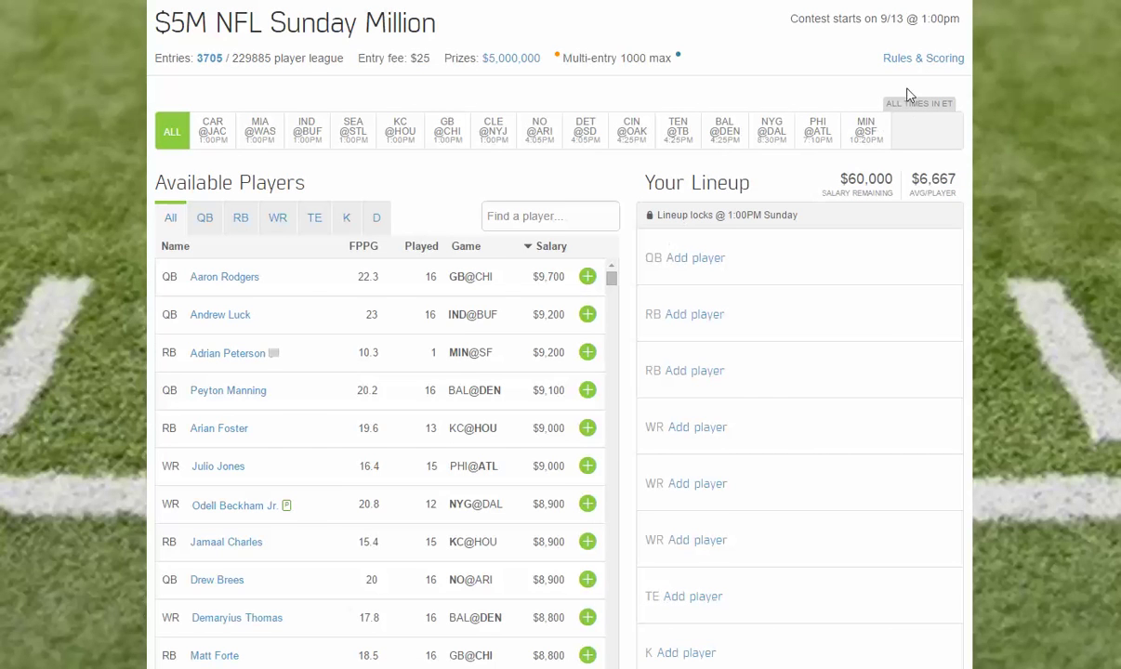
# Step: Reopen the contest details on the Prizes tab and scroll across the payout table
pyautogui.click(927, 60)
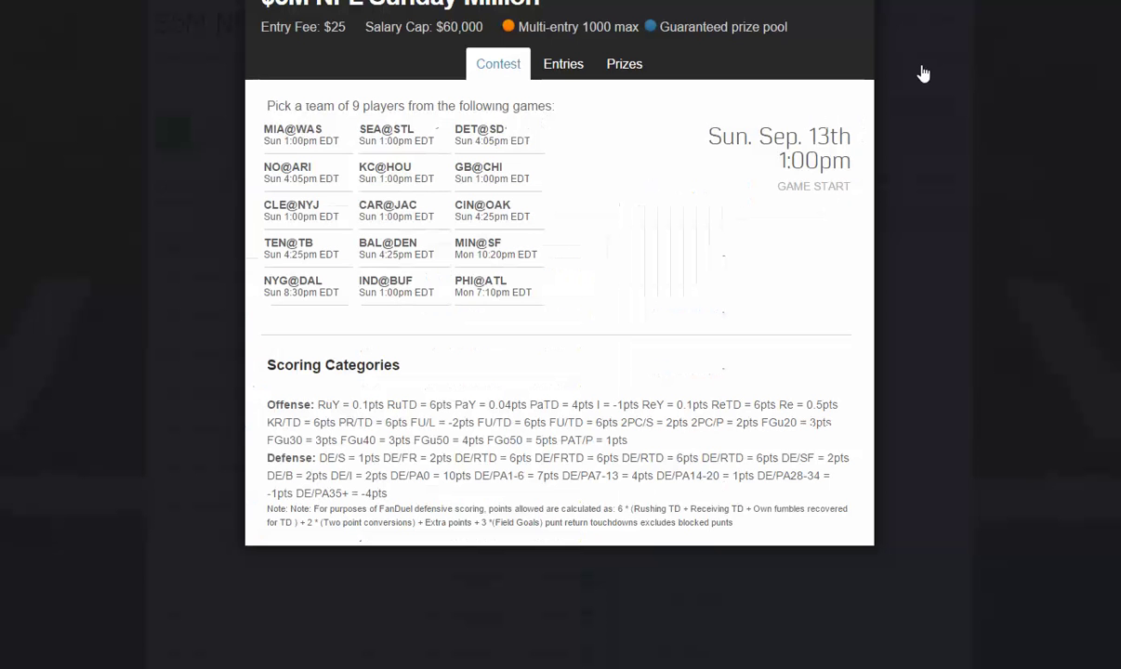
pyautogui.click(630, 74)
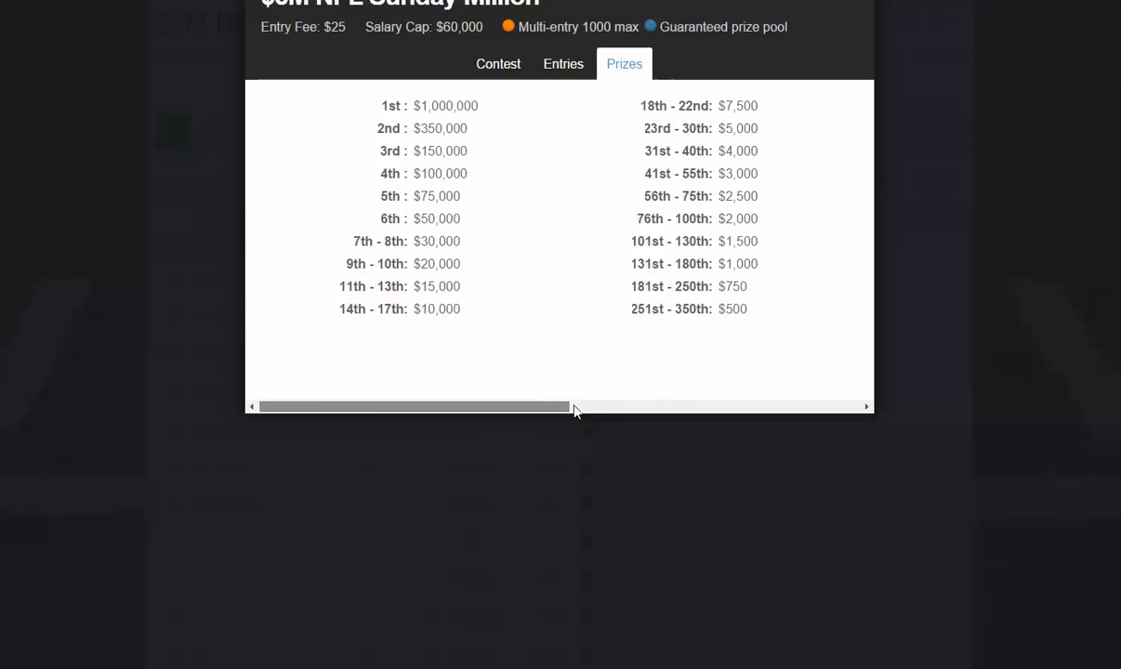
pyautogui.moveTo(565, 407); pyautogui.dragTo(851, 430)
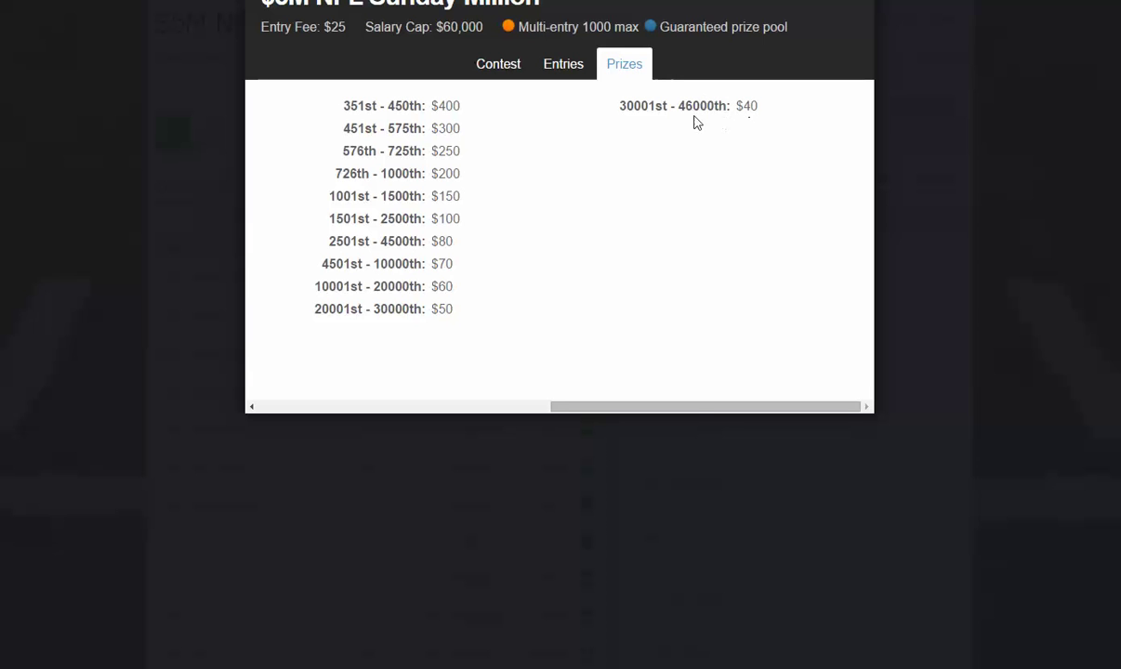
pyautogui.click(702, 408)
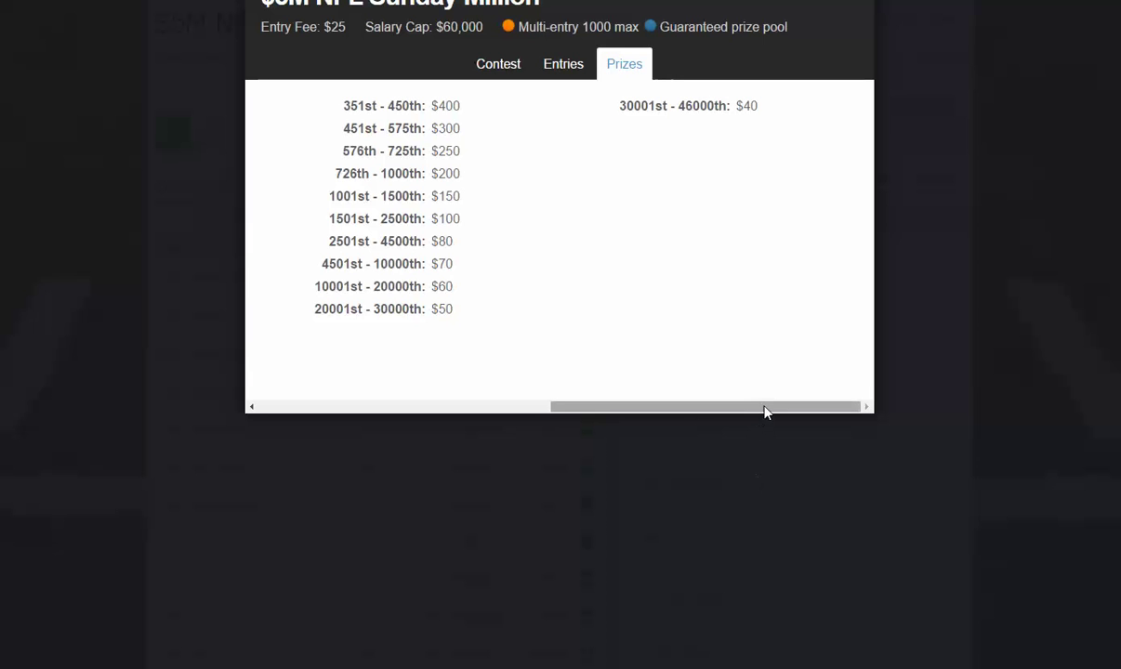
pyautogui.moveTo(766, 408); pyautogui.dragTo(420, 431)
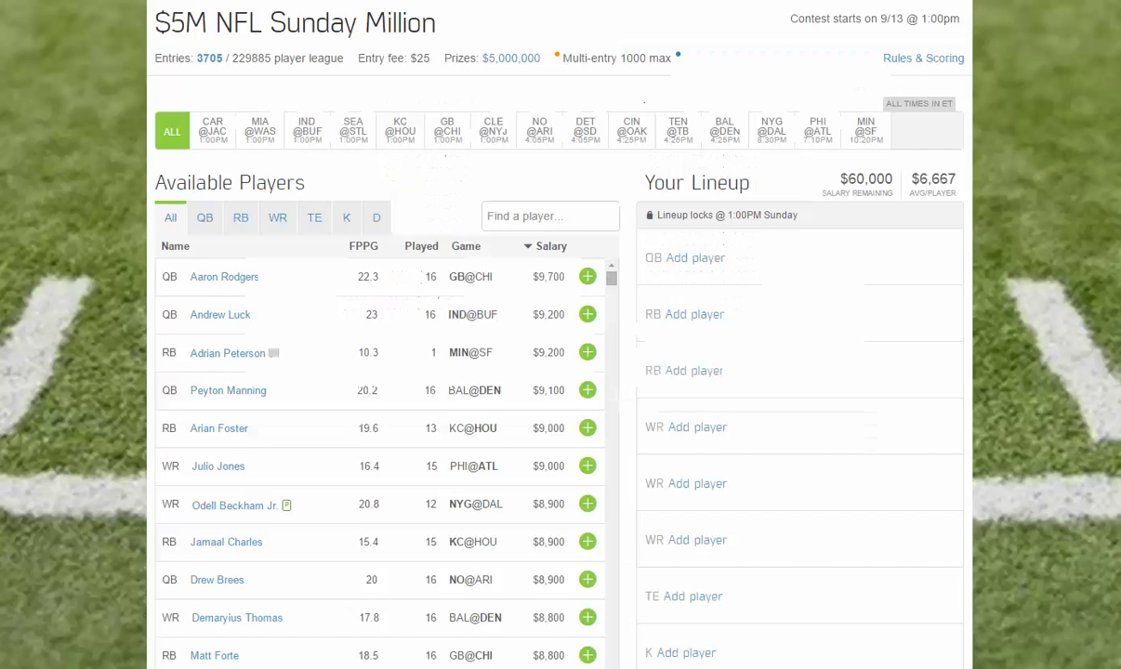
pyautogui.press('Escape')
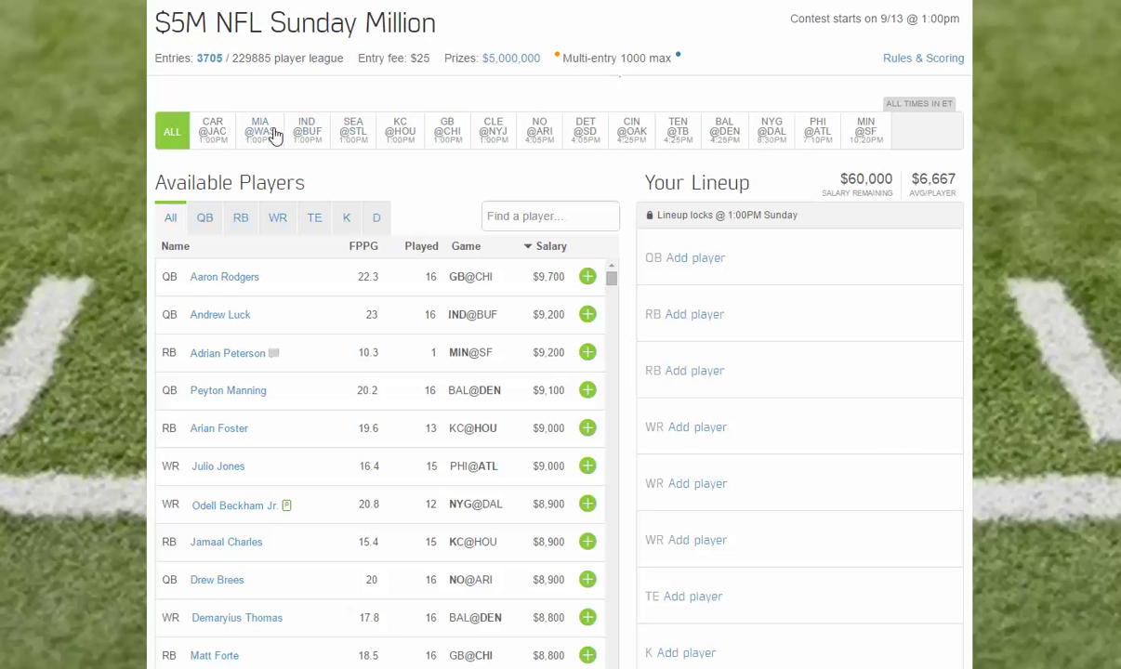
pyautogui.click(212, 141)
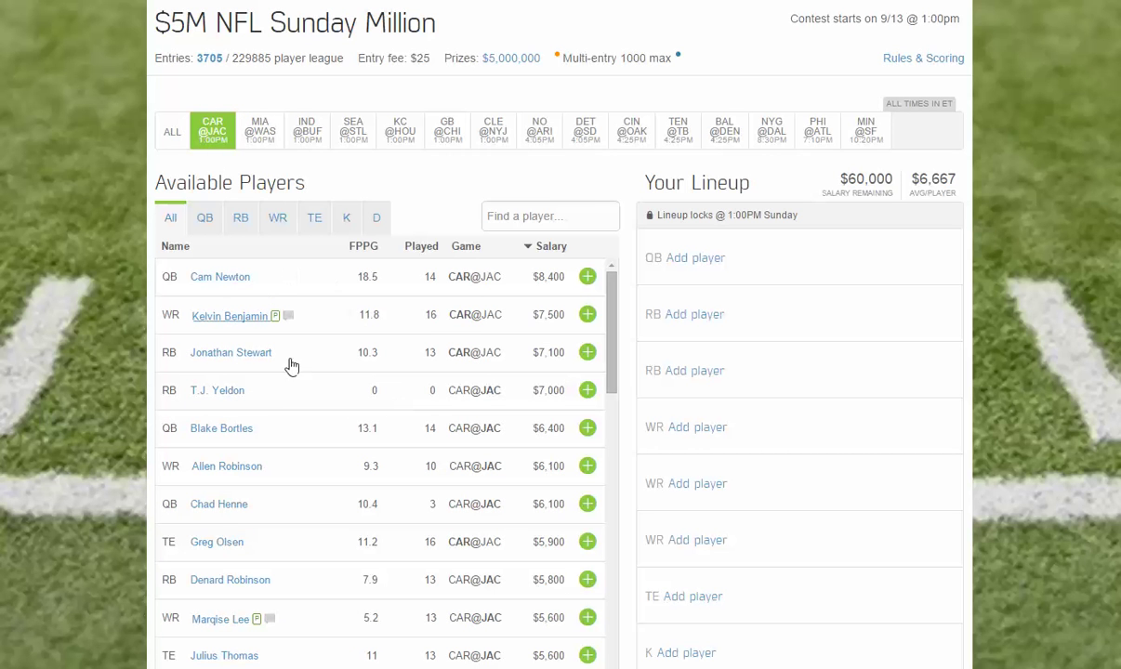
pyautogui.click(264, 143)
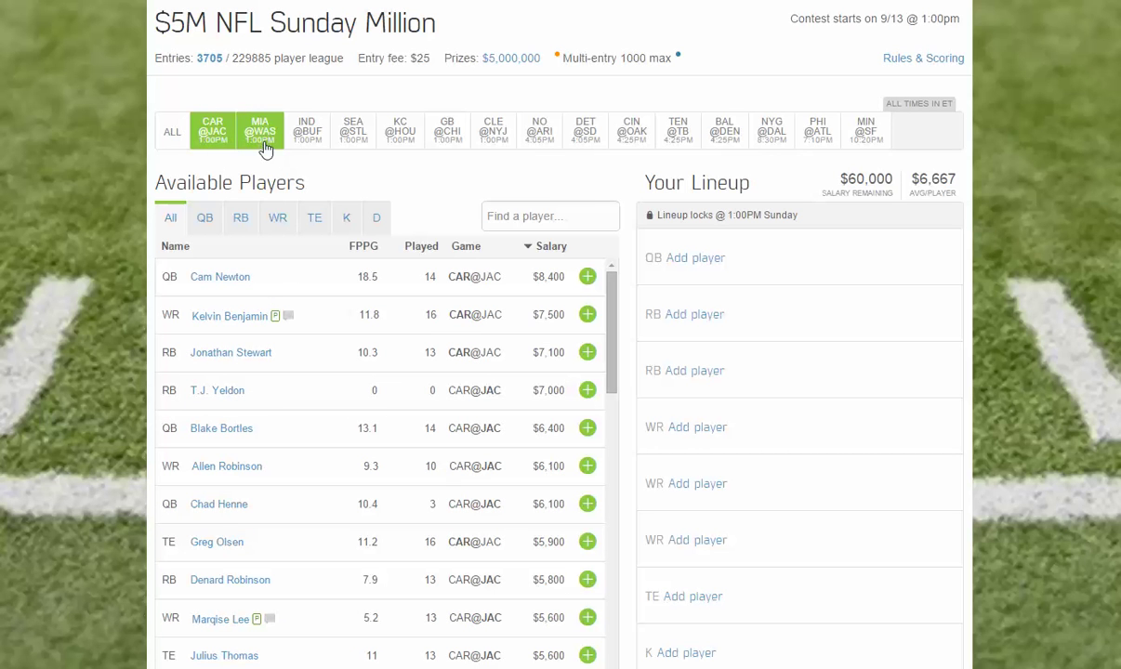
pyautogui.click(306, 142)
pyautogui.click(350, 142)
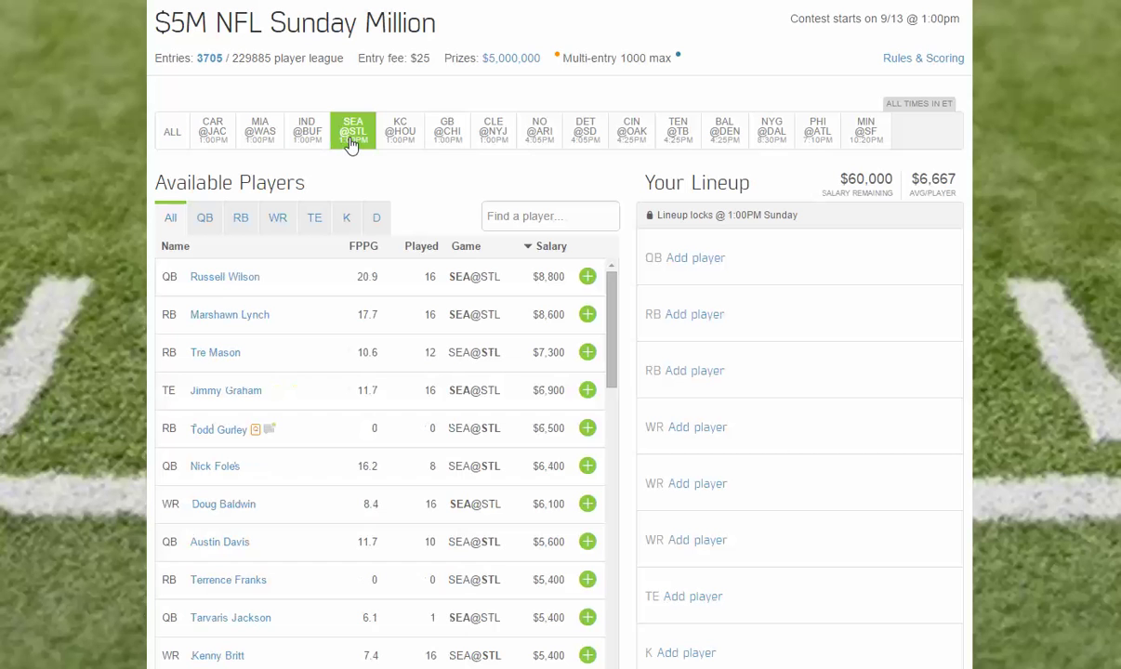
pyautogui.click(395, 142)
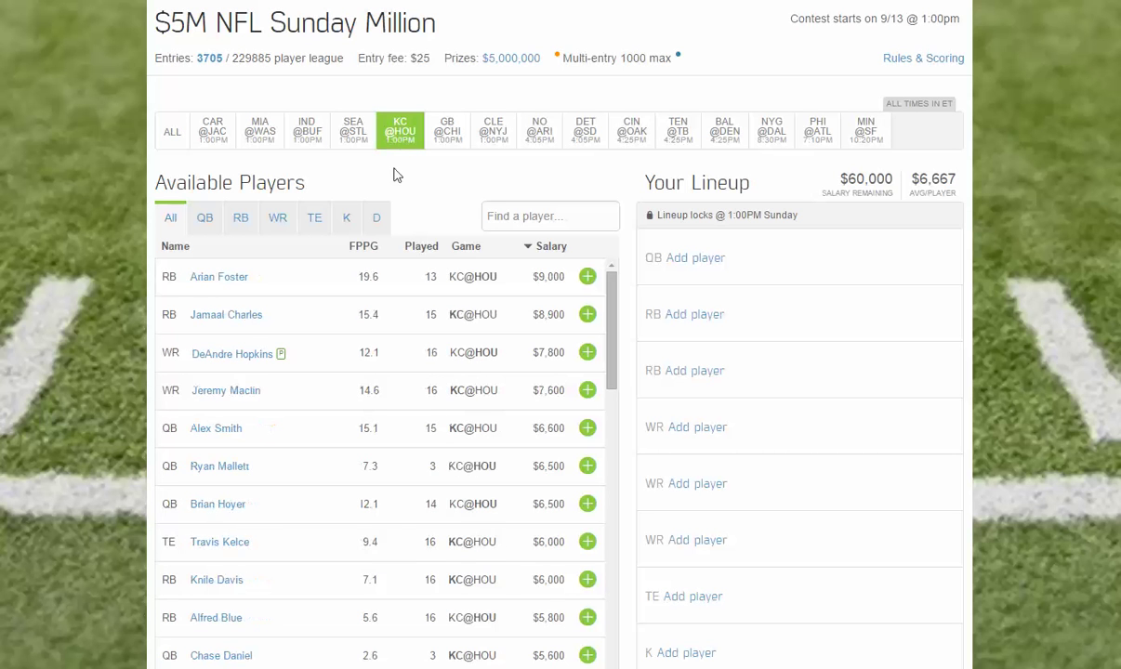
pyautogui.click(172, 131)
pyautogui.click(550, 217)
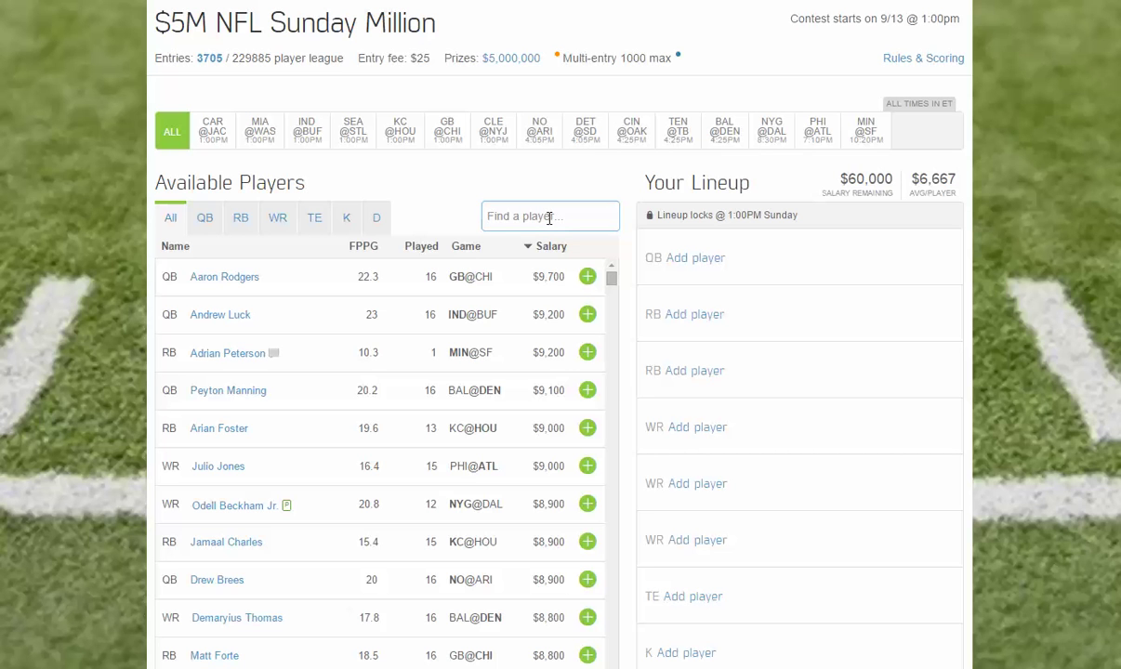
pyautogui.write('luck')
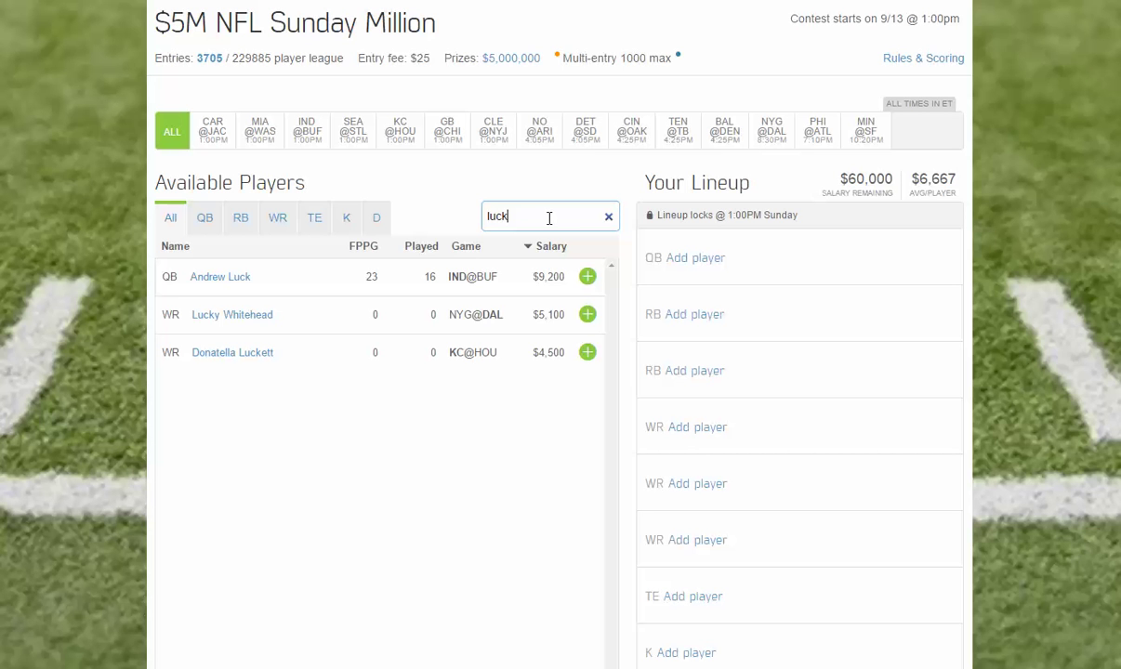
pyautogui.press('BackSpace')
pyautogui.press('BackSpace')
pyautogui.press('BackSpace')
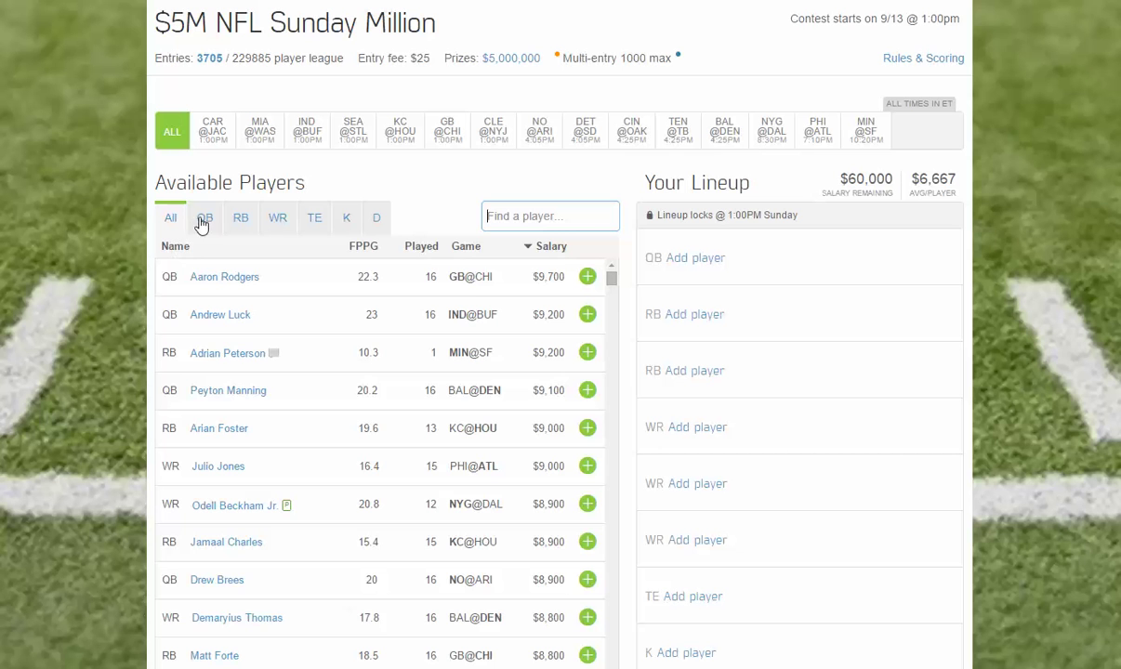
pyautogui.click(200, 225)
pyautogui.click(247, 229)
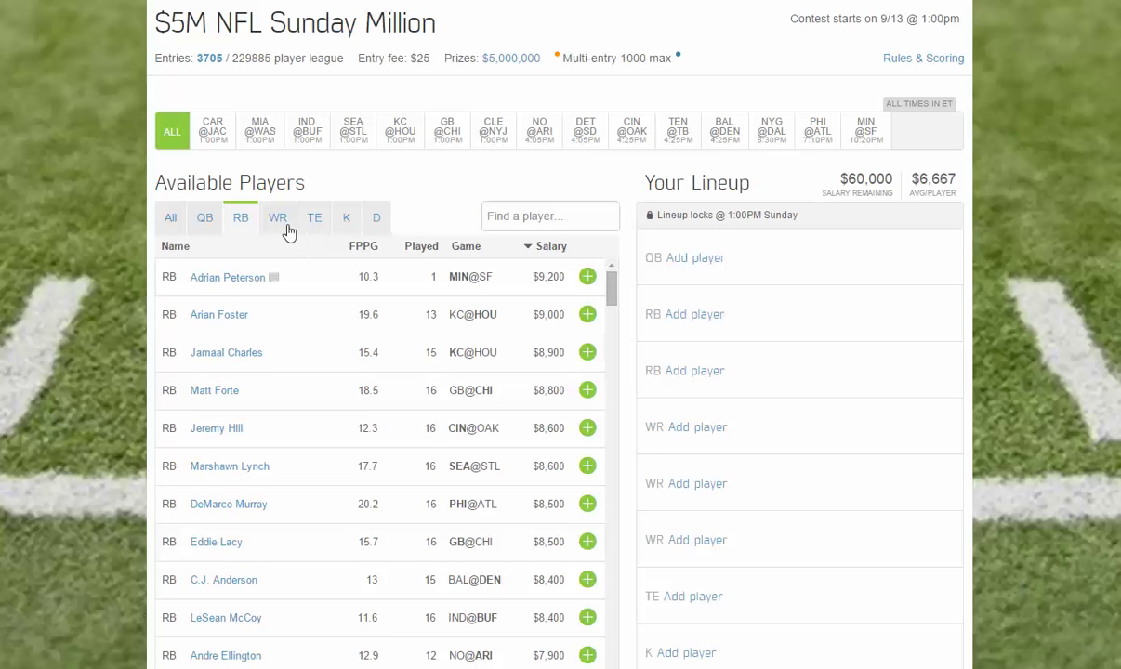
pyautogui.click(289, 231)
pyautogui.click(316, 231)
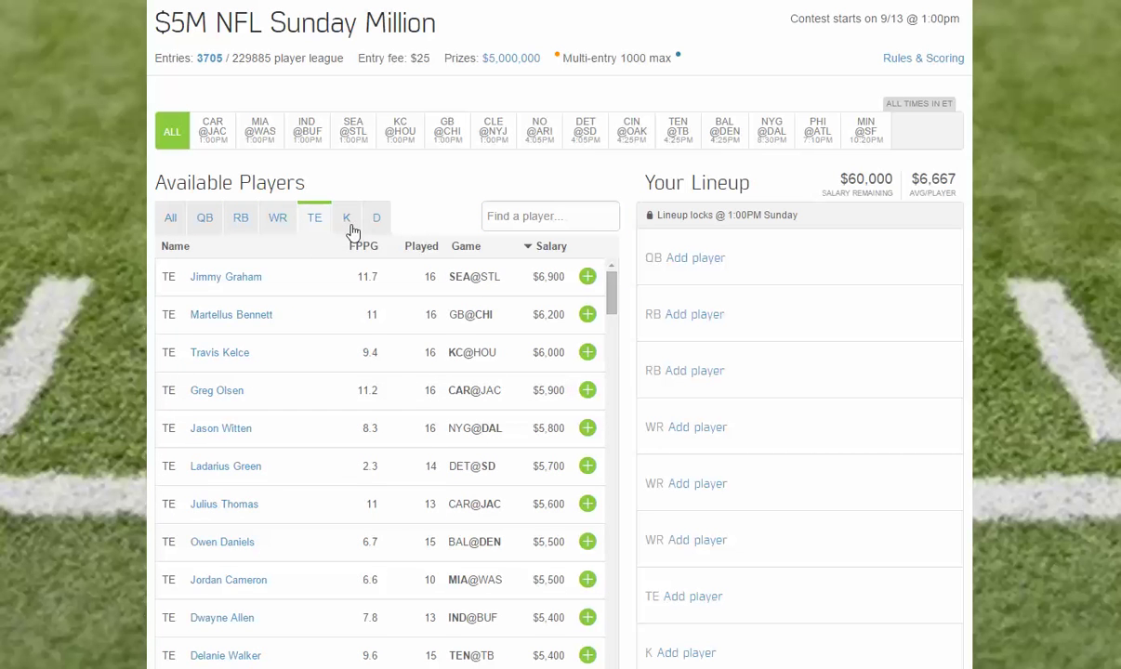
pyautogui.click(349, 228)
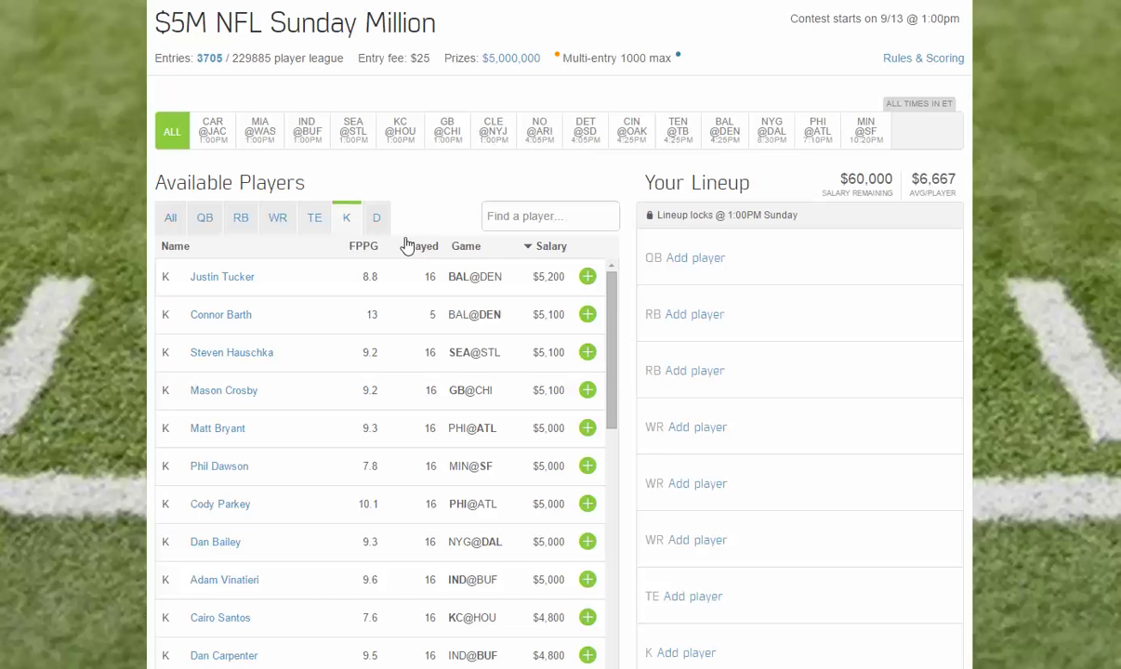
pyautogui.click(376, 220)
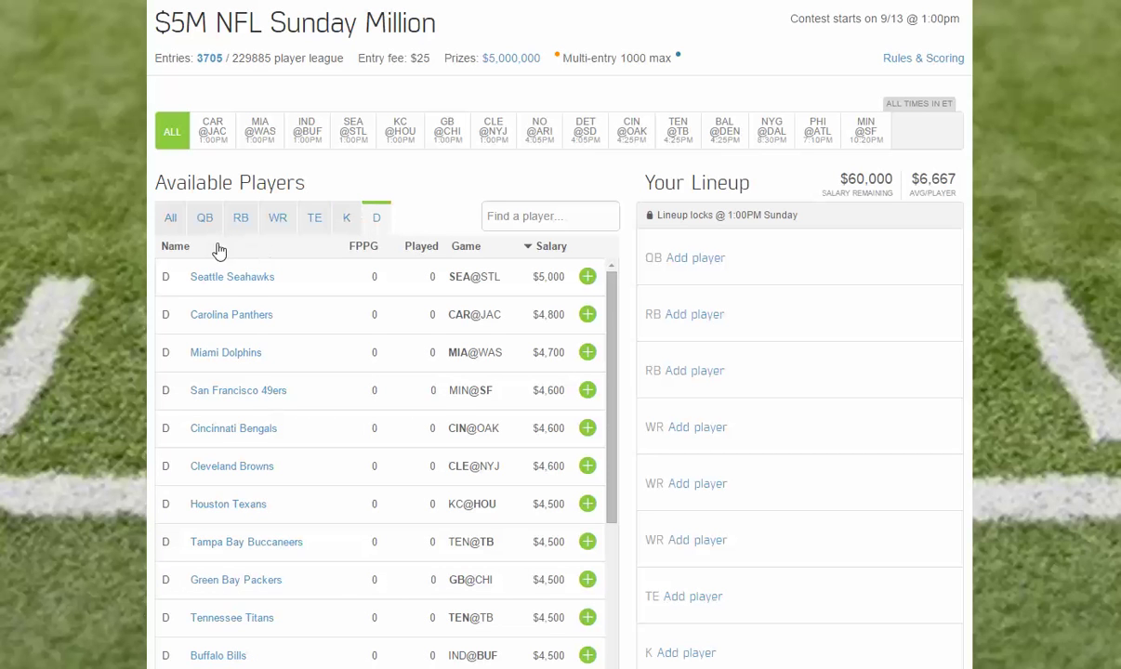
pyautogui.click(171, 223)
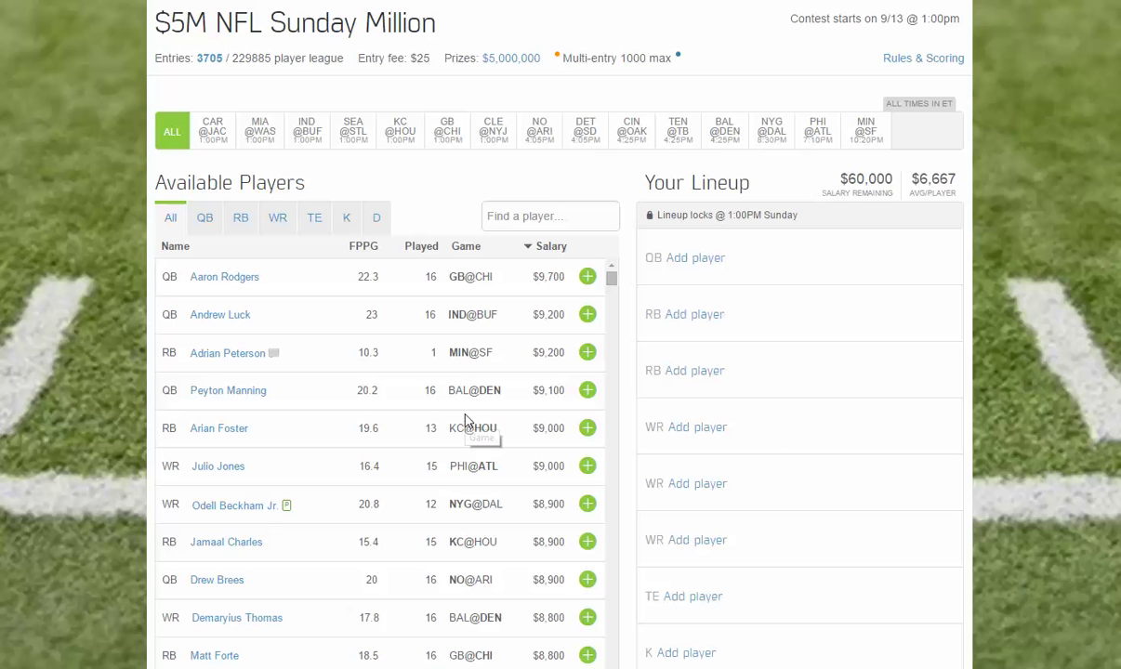
# Step: Read Adrian Peterson's news and Game Log in his player card, then close it
pyautogui.click(276, 358)
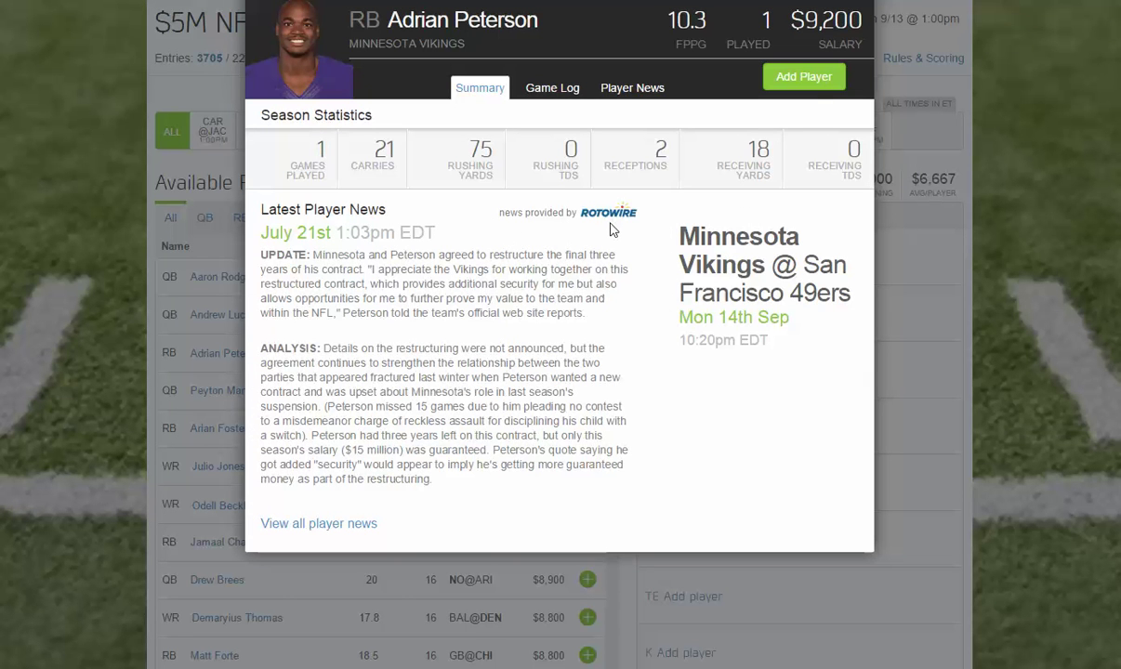
pyautogui.click(339, 524)
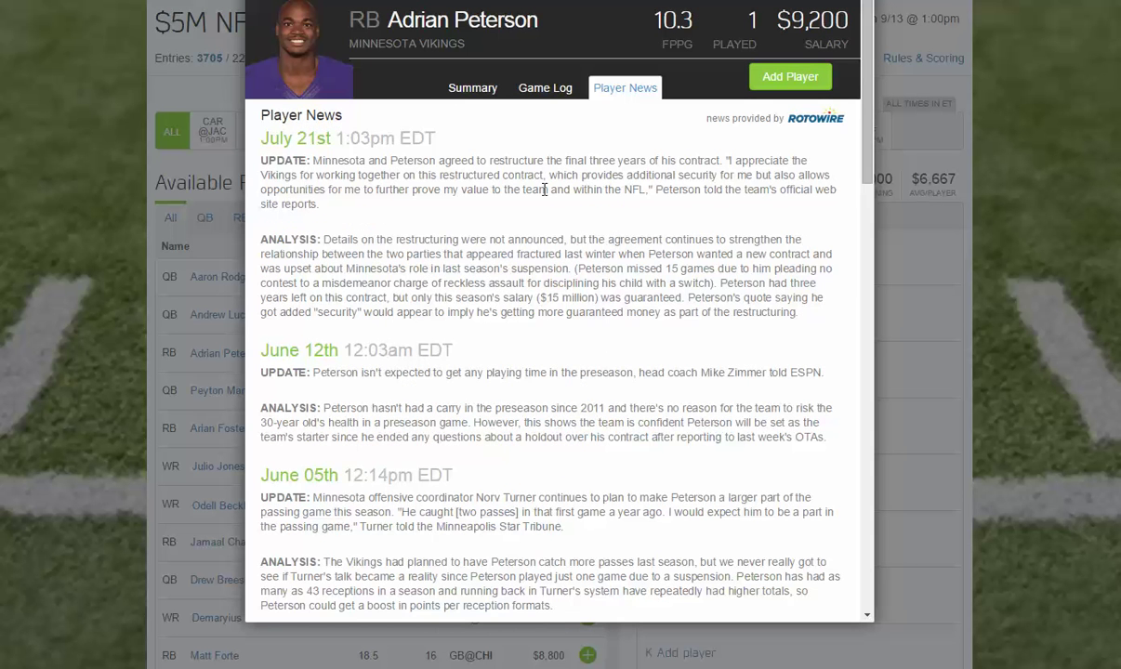
pyautogui.click(472, 95)
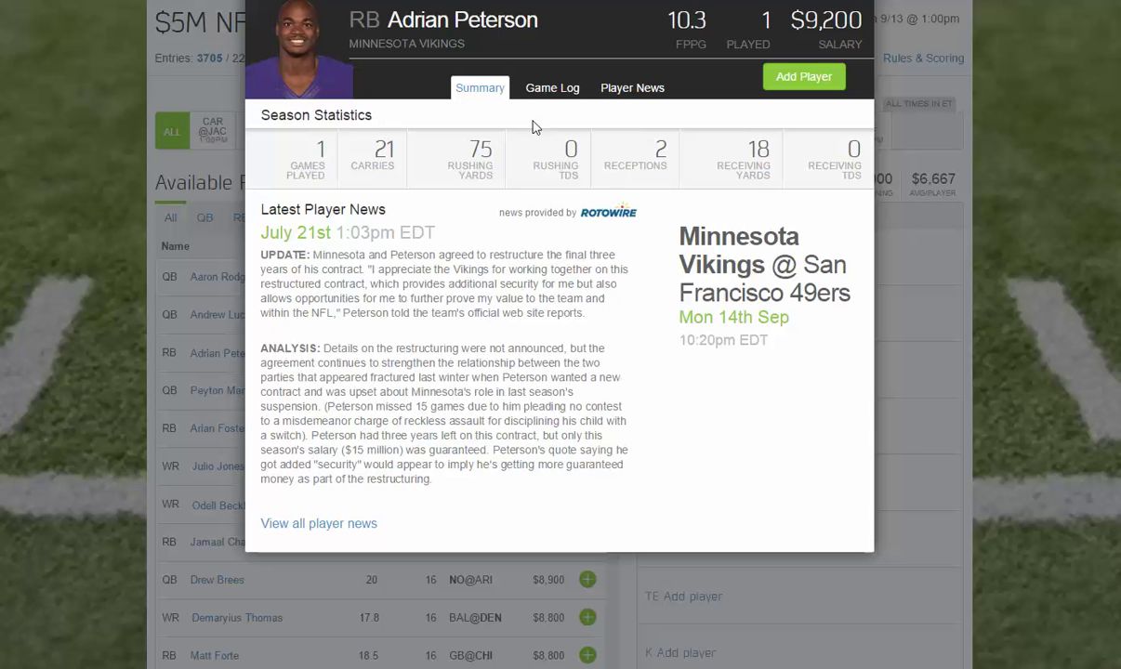
pyautogui.click(548, 97)
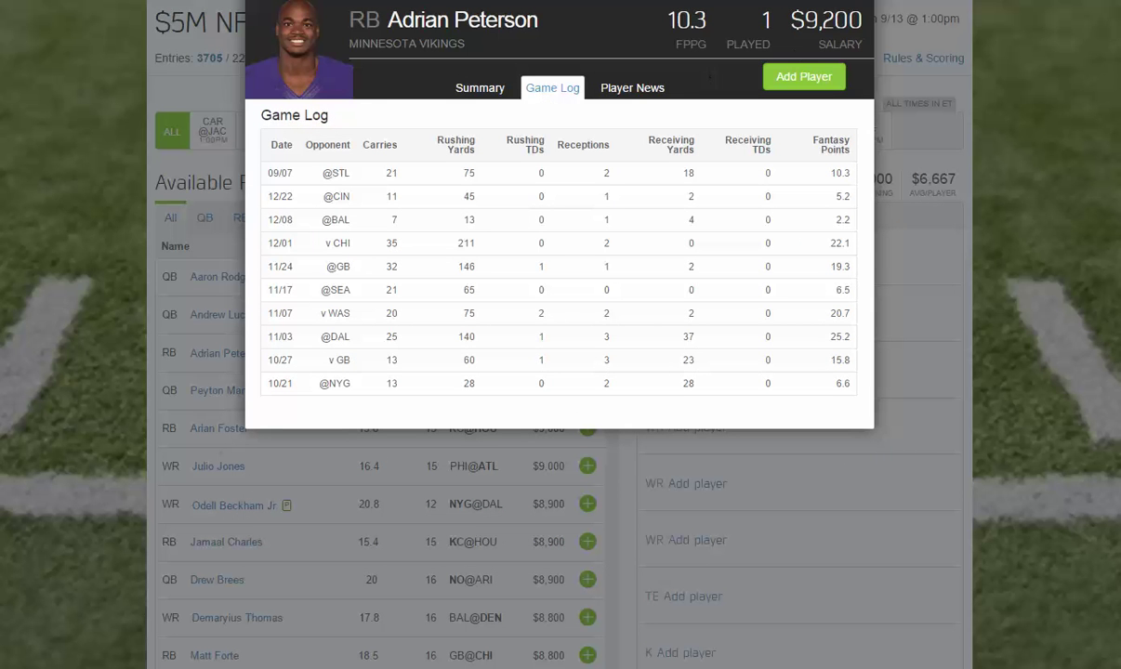
pyautogui.press('Escape')
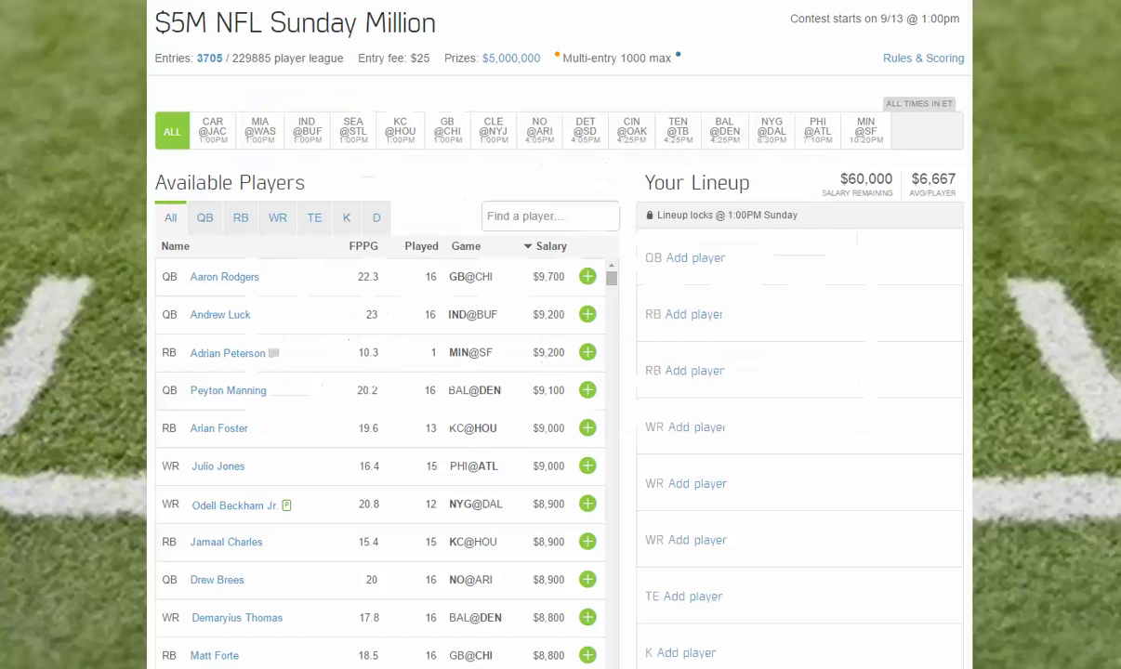
# Step: Add Jace Amaro at tight end, removing Aaron Rodgers after briefly adding him at QB
pyautogui.click(587, 280)
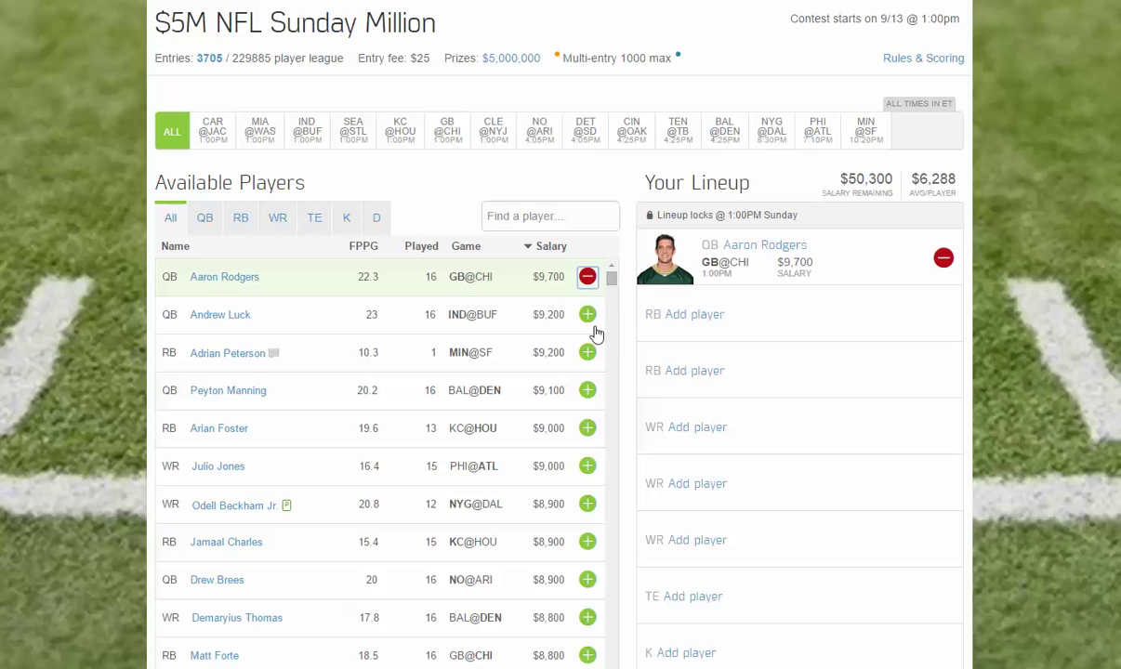
pyautogui.click(312, 219)
pyautogui.scroll(-10, 553, 465)
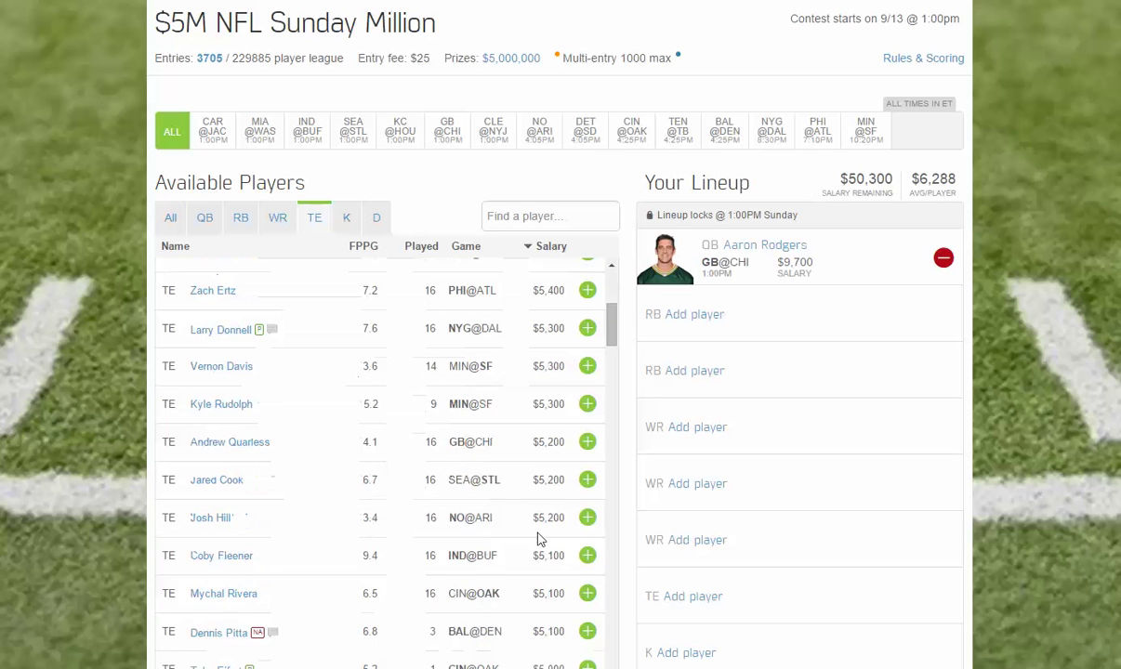
pyautogui.click(587, 574)
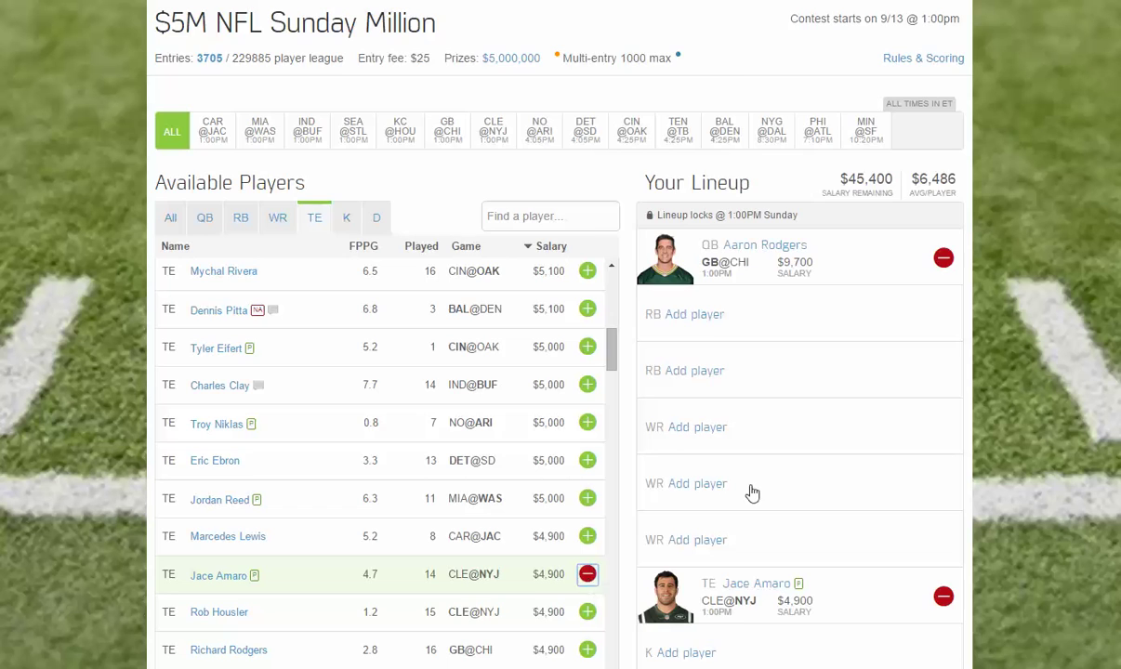
pyautogui.scroll(-3, 751, 491)
pyautogui.scroll(3, 720, 445)
pyautogui.click(943, 258)
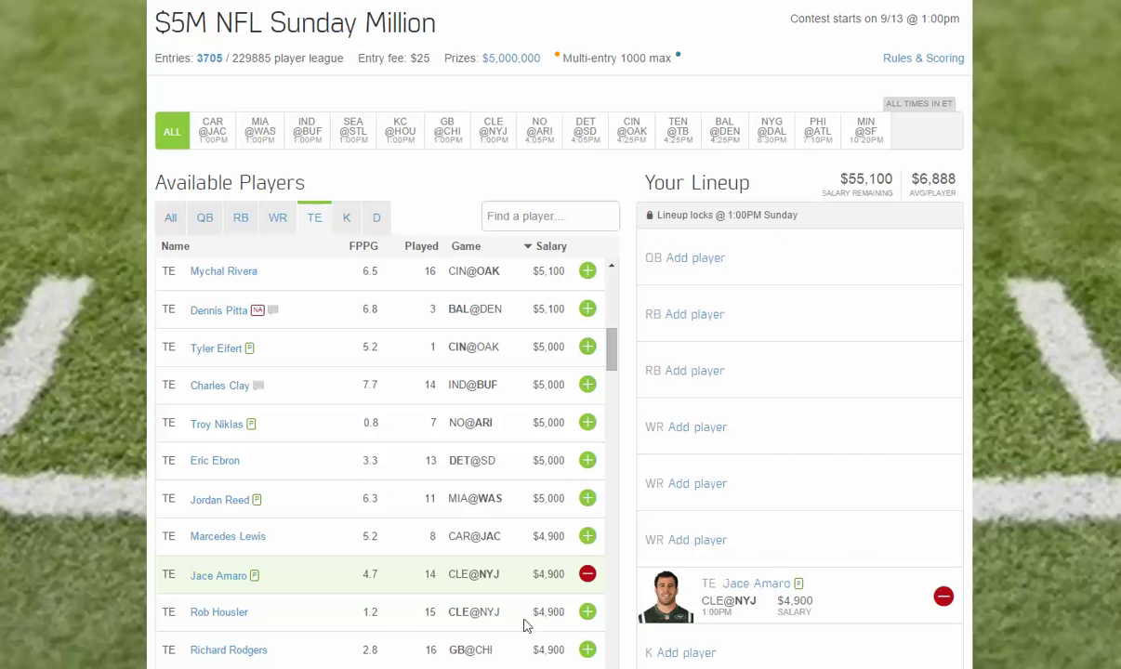
# Step: Add QB Andrew Luck, kicker Mason Crosby and the Buffalo Bills defense
pyautogui.click(160, 217)
pyautogui.click(587, 315)
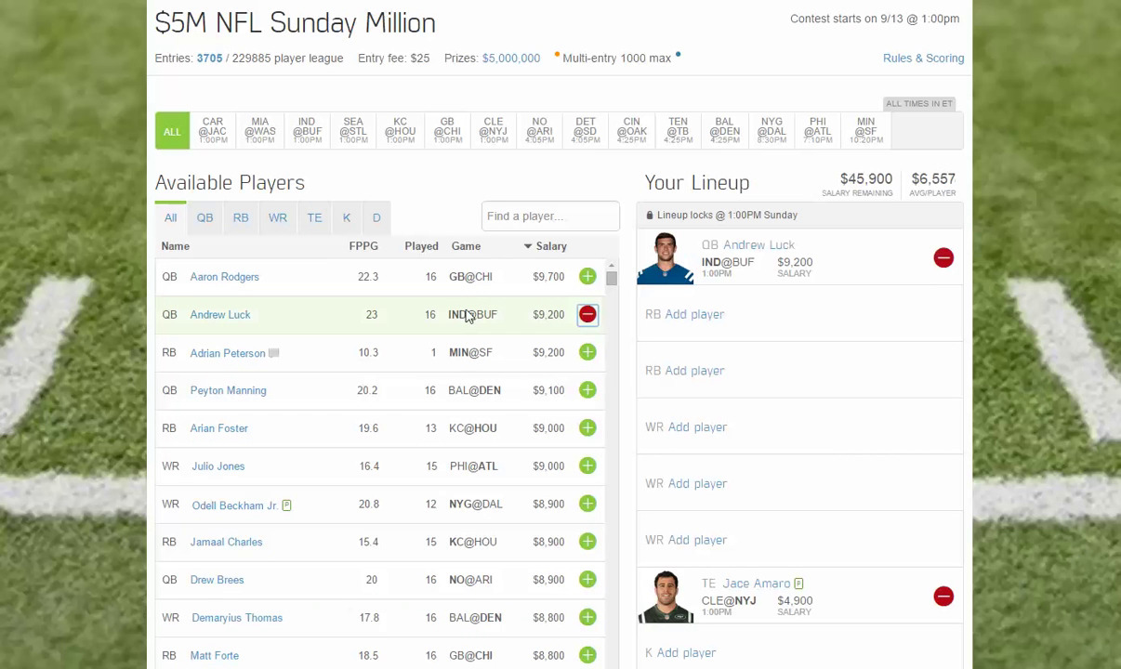
pyautogui.click(344, 219)
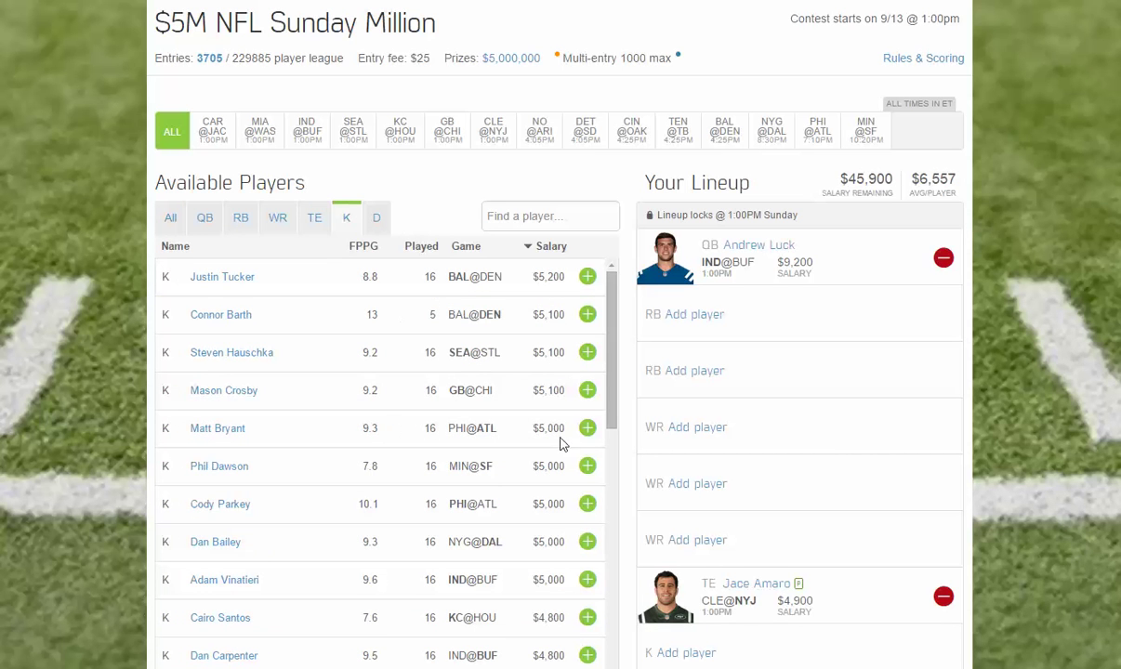
pyautogui.click(588, 390)
pyautogui.click(377, 217)
pyautogui.scroll(-1, 404, 437)
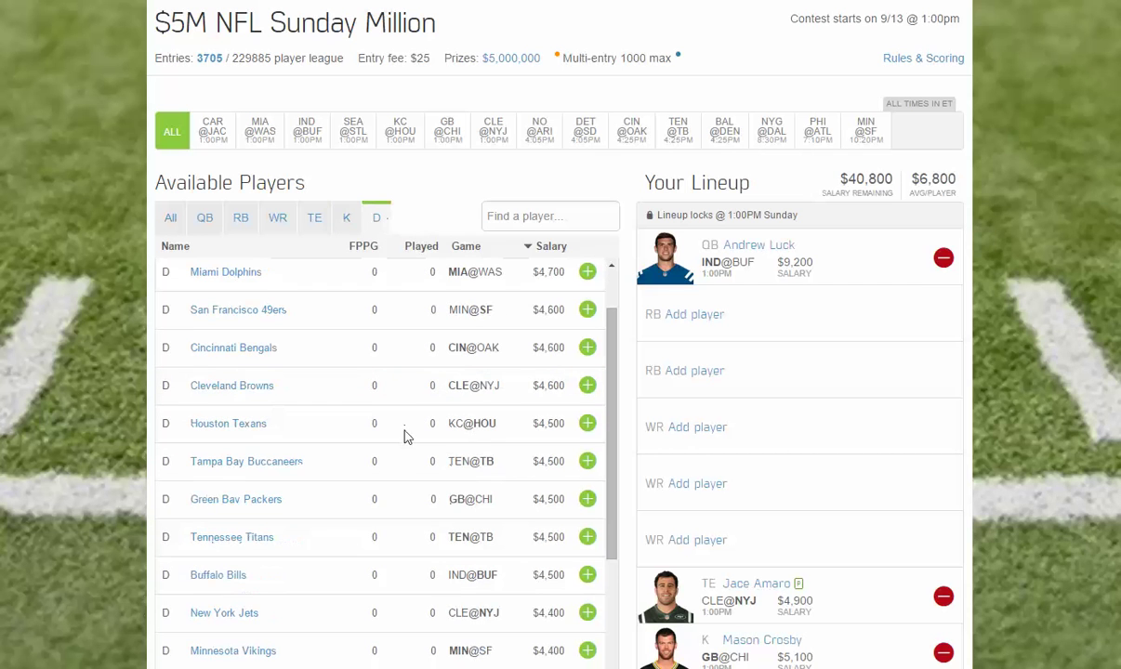
pyautogui.click(587, 575)
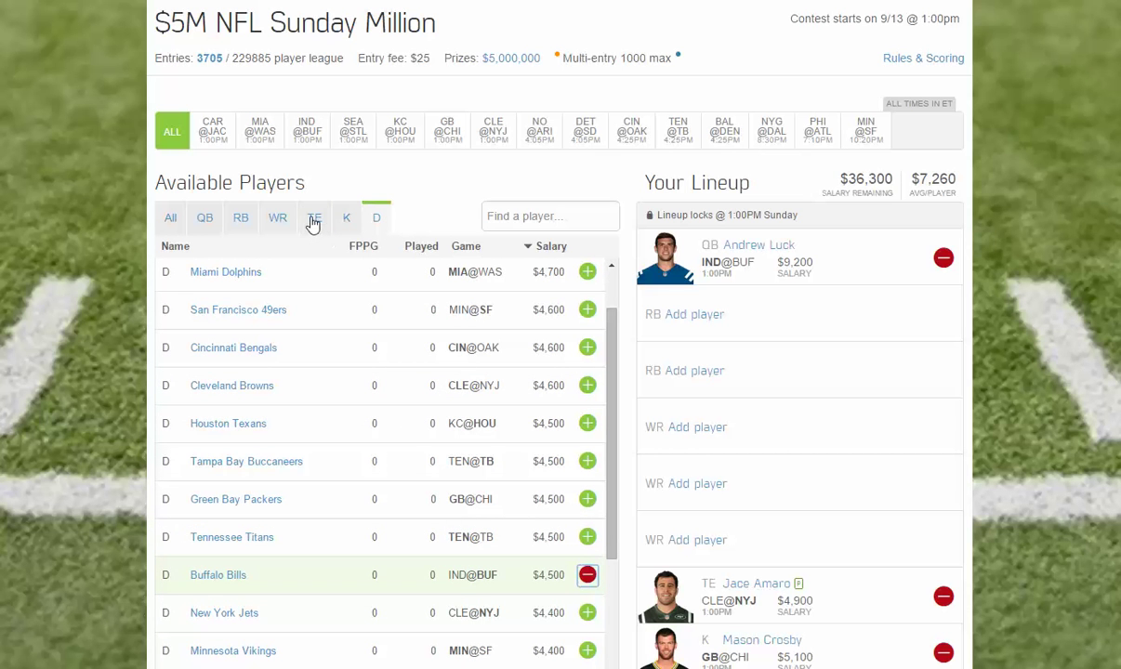
# Step: Add wide receivers Calvin Johnson, Kelvin Benjamin and Golden Tate
pyautogui.click(279, 222)
pyautogui.click(587, 466)
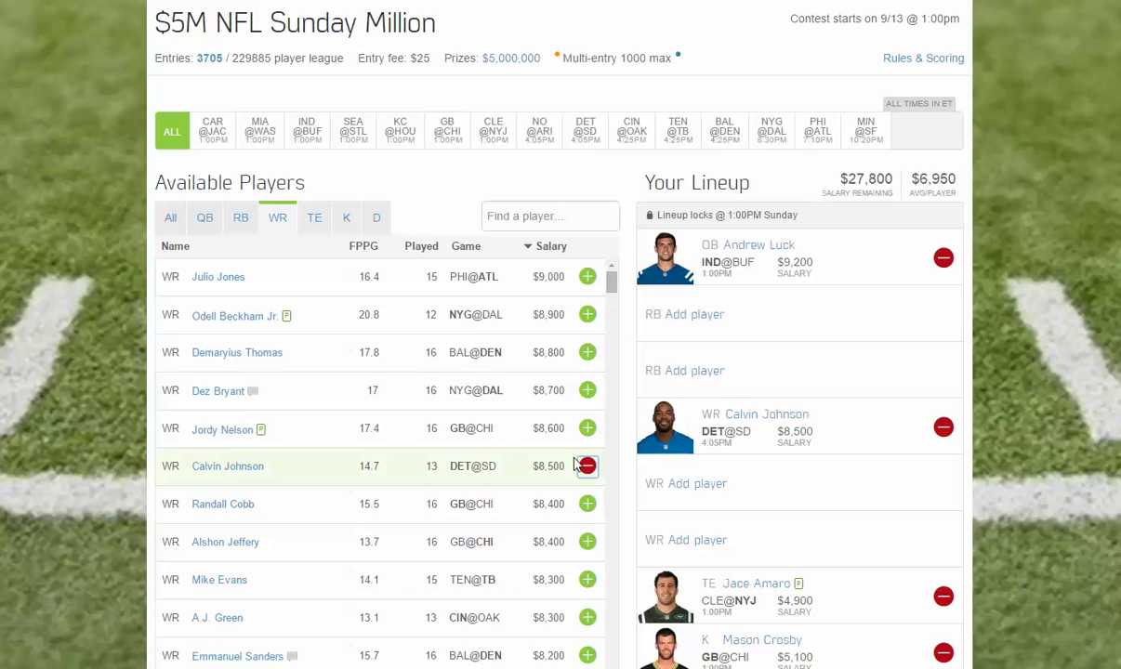
pyautogui.scroll(-3, 576, 520)
pyautogui.click(586, 602)
pyautogui.scroll(-2, 584, 609)
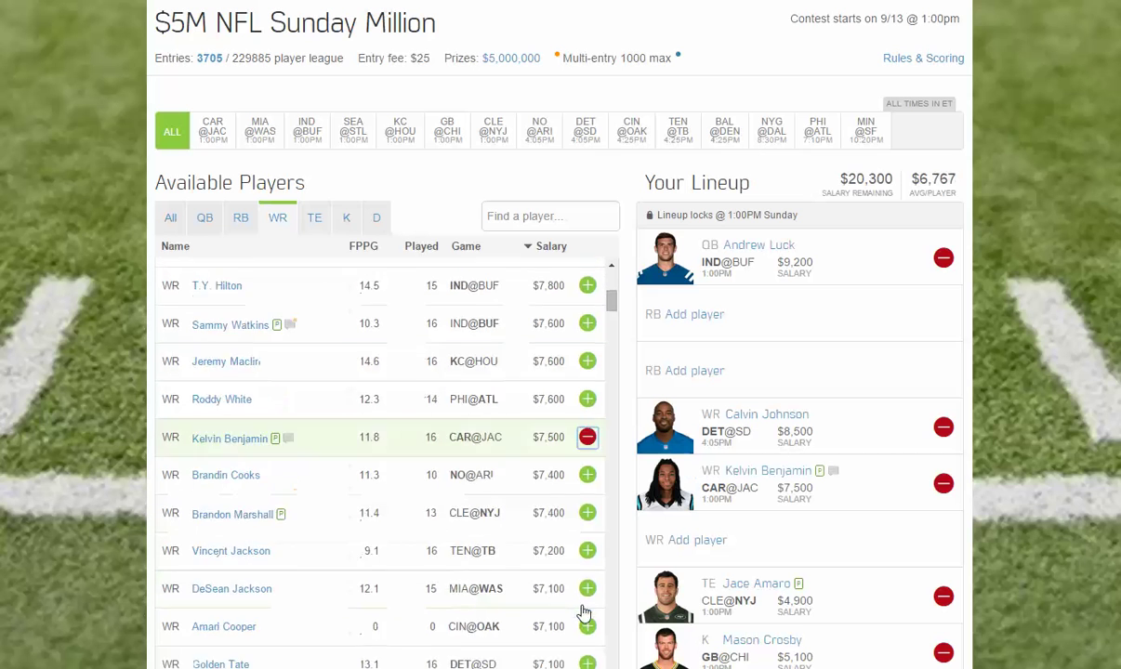
pyautogui.click(587, 584)
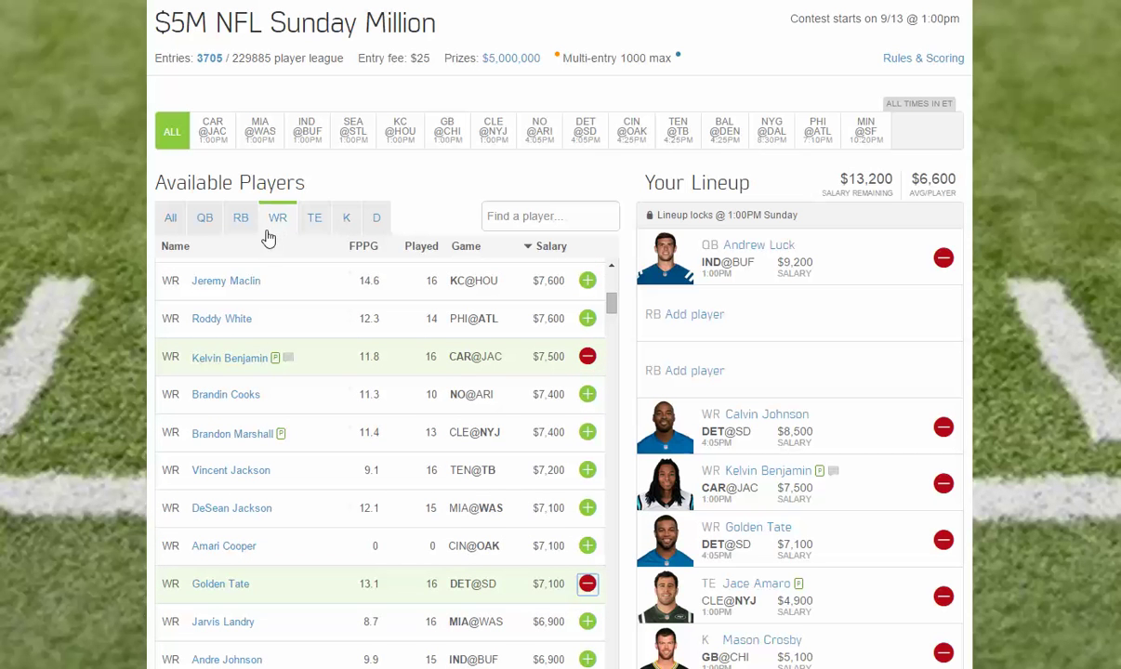
pyautogui.click(239, 217)
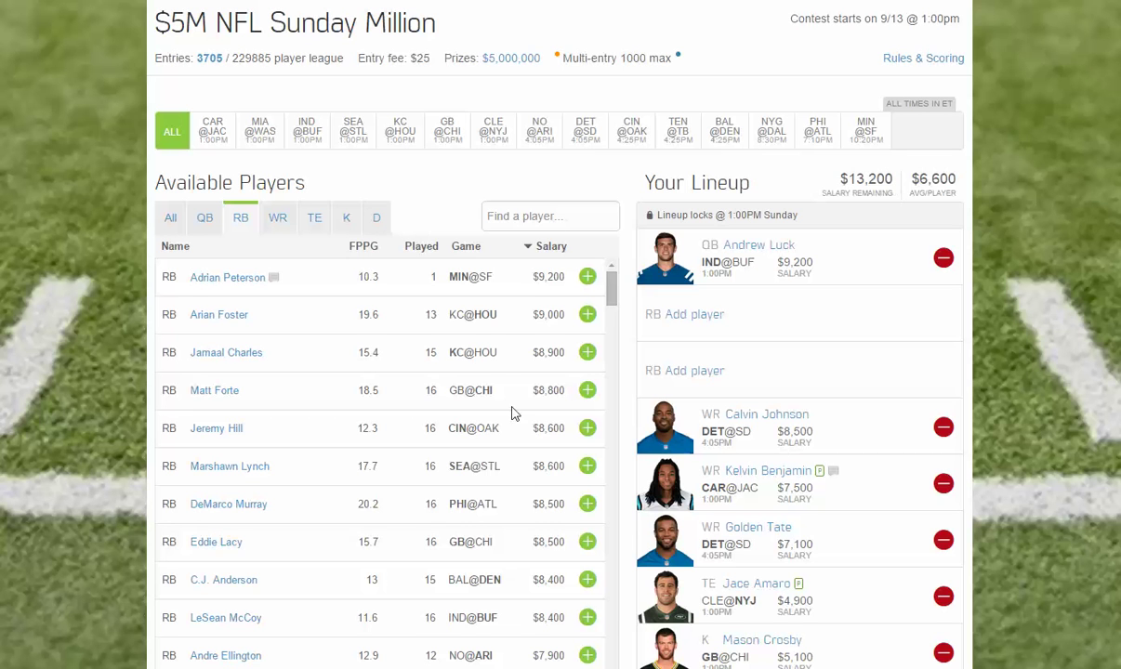
# Step: Add running backs Joique Bell ($6,500) and Tevin Coleman ($6,700), leaving $0 salary
pyautogui.scroll(-10, 520, 446)
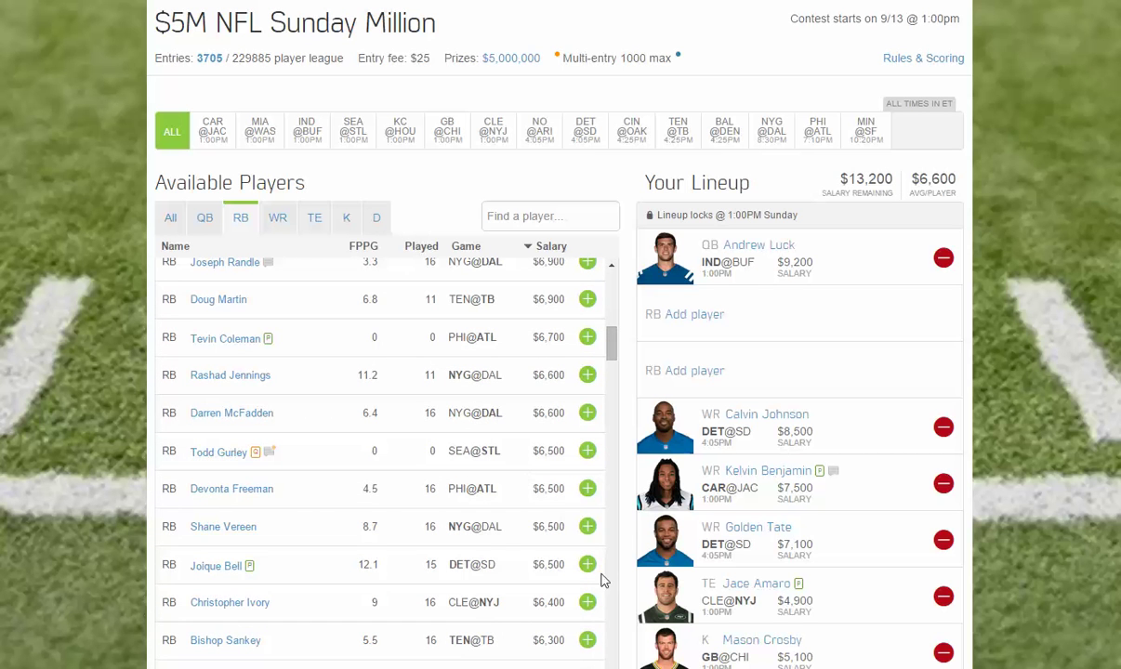
pyautogui.click(588, 565)
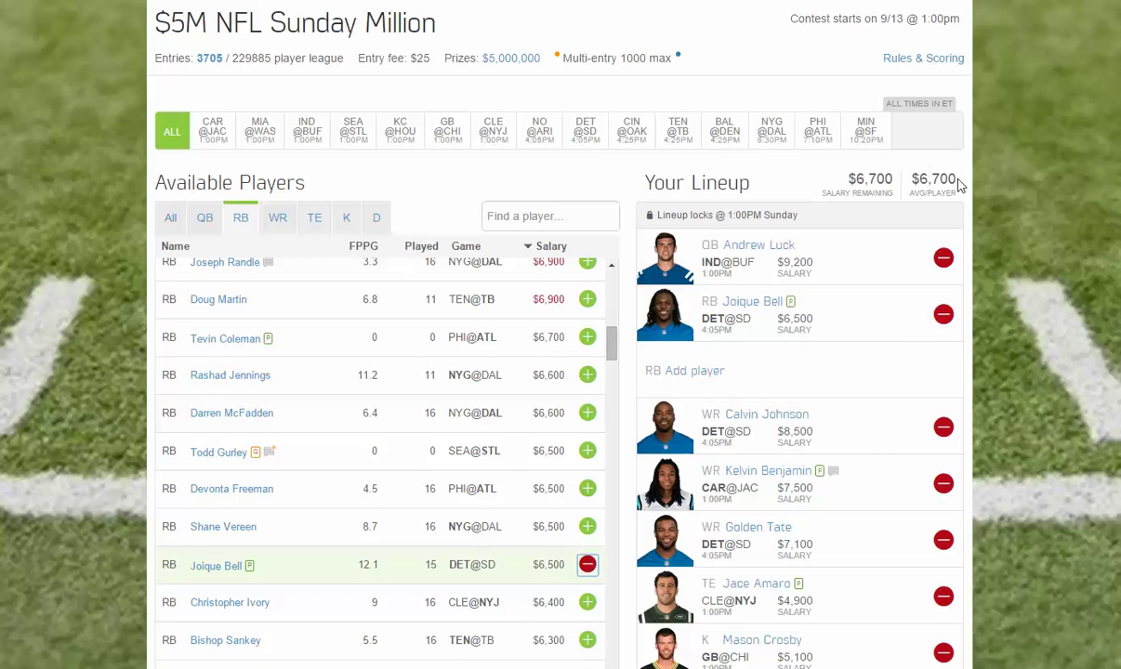
pyautogui.click(587, 337)
pyautogui.scroll(-2, 937, 499)
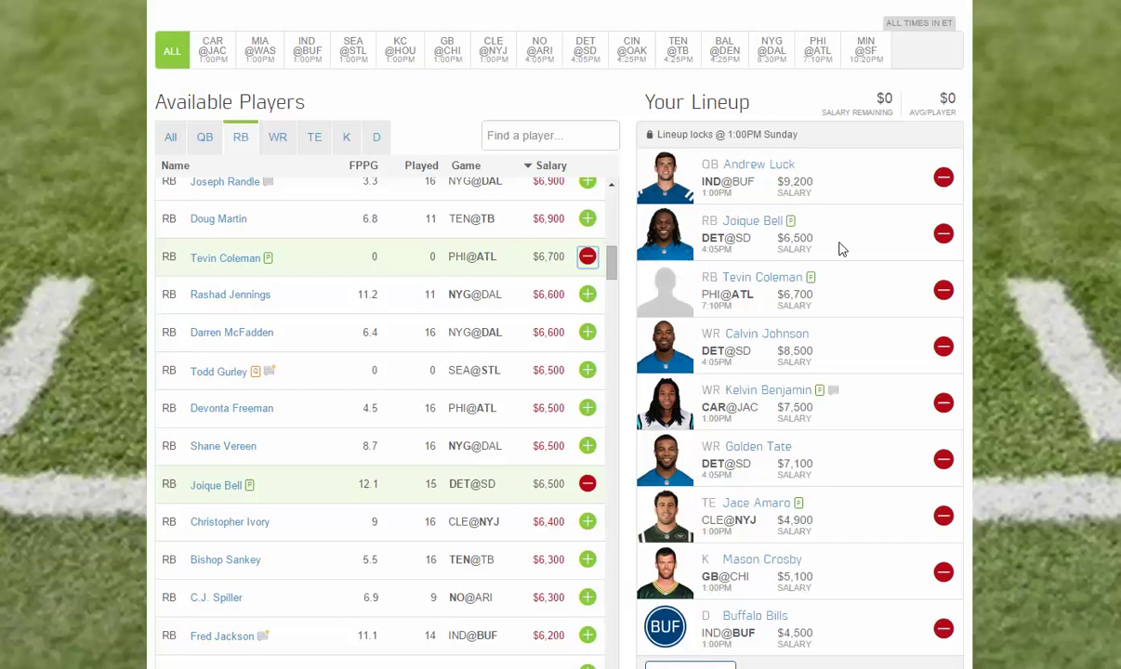
pyautogui.scroll(-3, 828, 491)
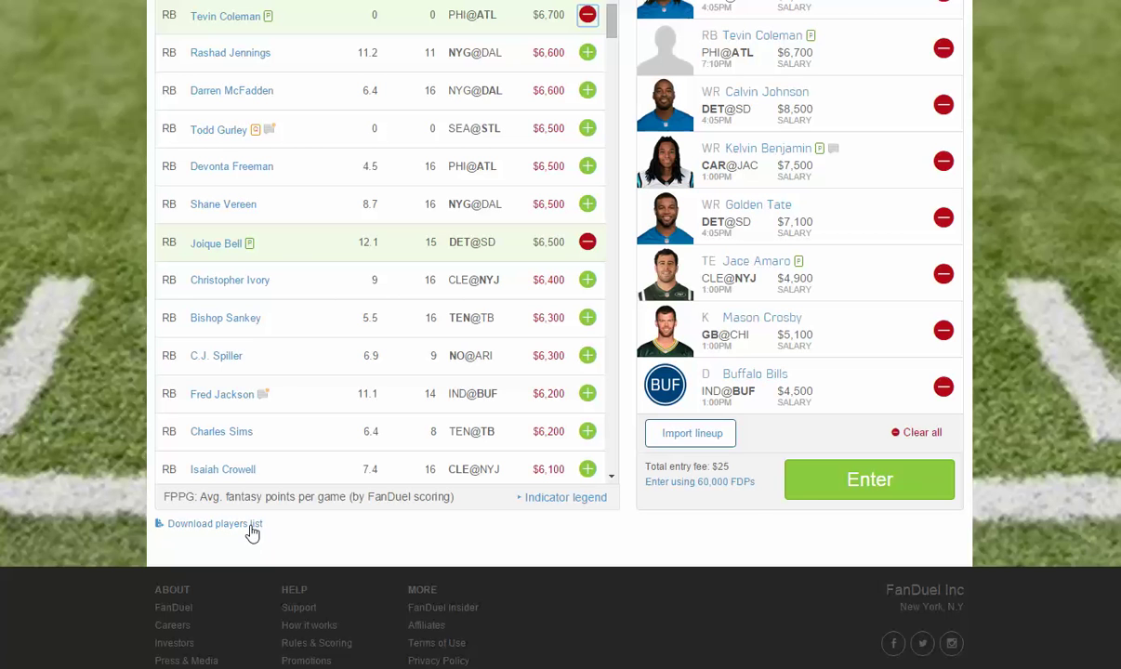
# Step: Expand the indicator legend, then submit the nine-player lineup to the Sunday Million
pyautogui.click(528, 499)
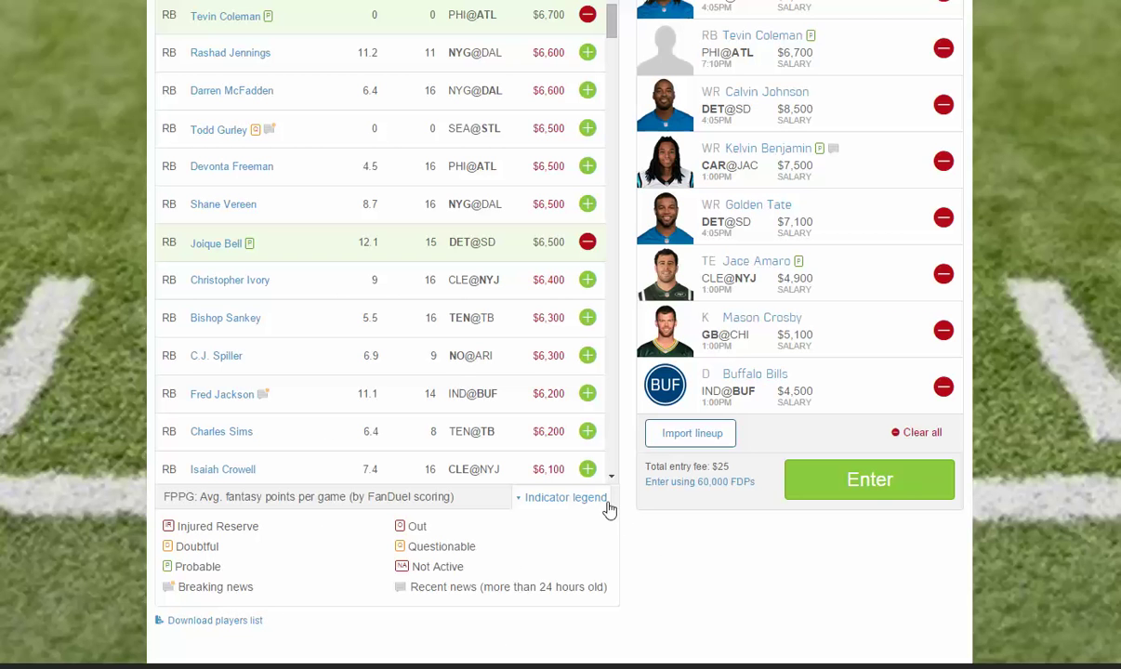
pyautogui.click(844, 469)
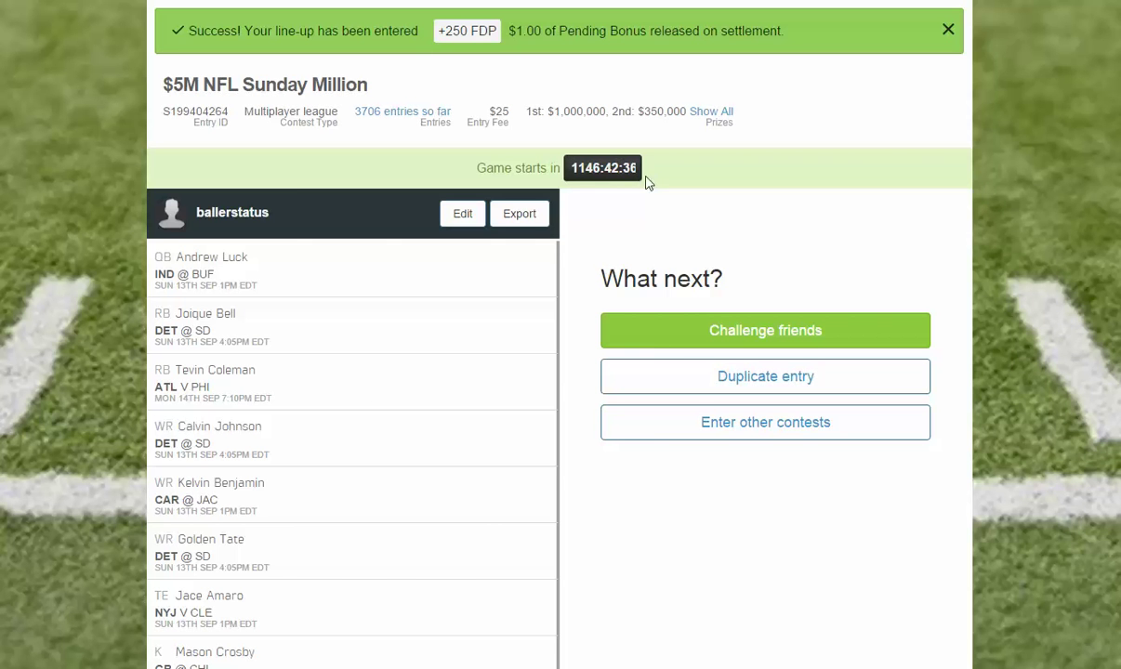
# Step: From the entry confirmation, start a new empty lineup via Enter other contests
pyautogui.scroll(-3, 681, 284)
pyautogui.scroll(1, 683, 293)
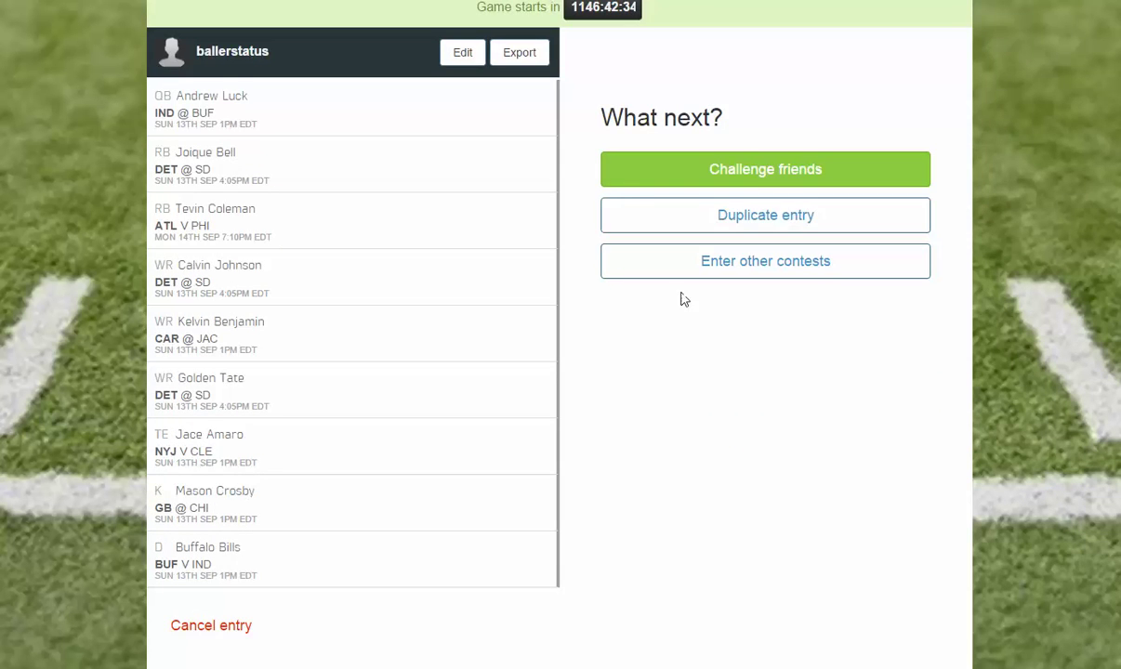
pyautogui.scroll(2, 683, 297)
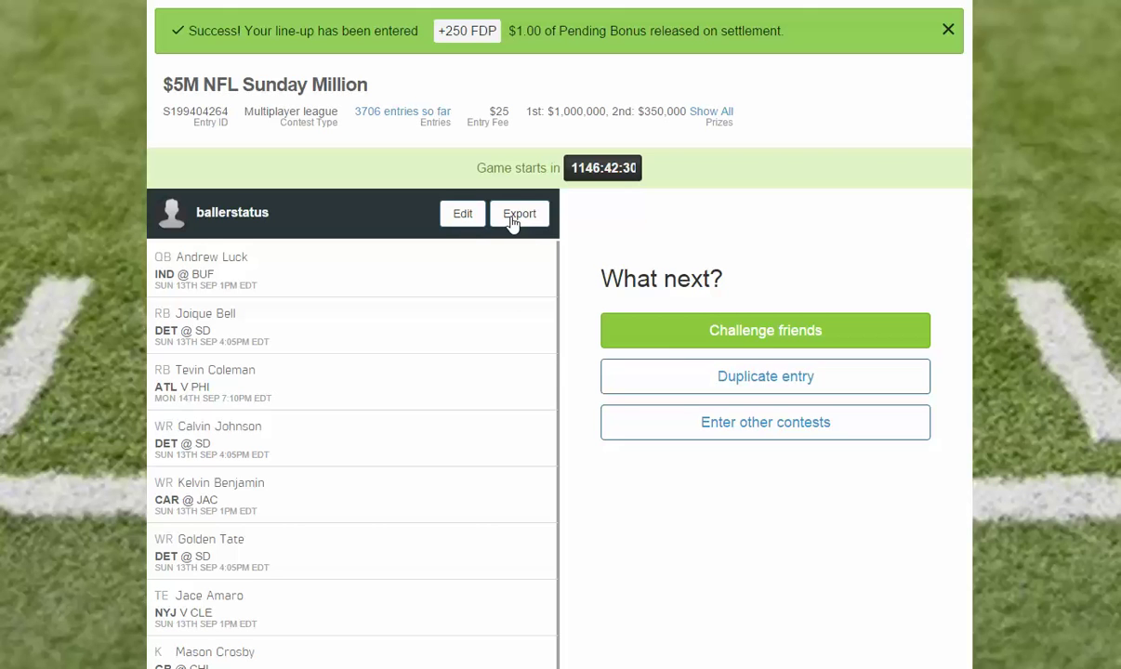
pyautogui.click(602, 425)
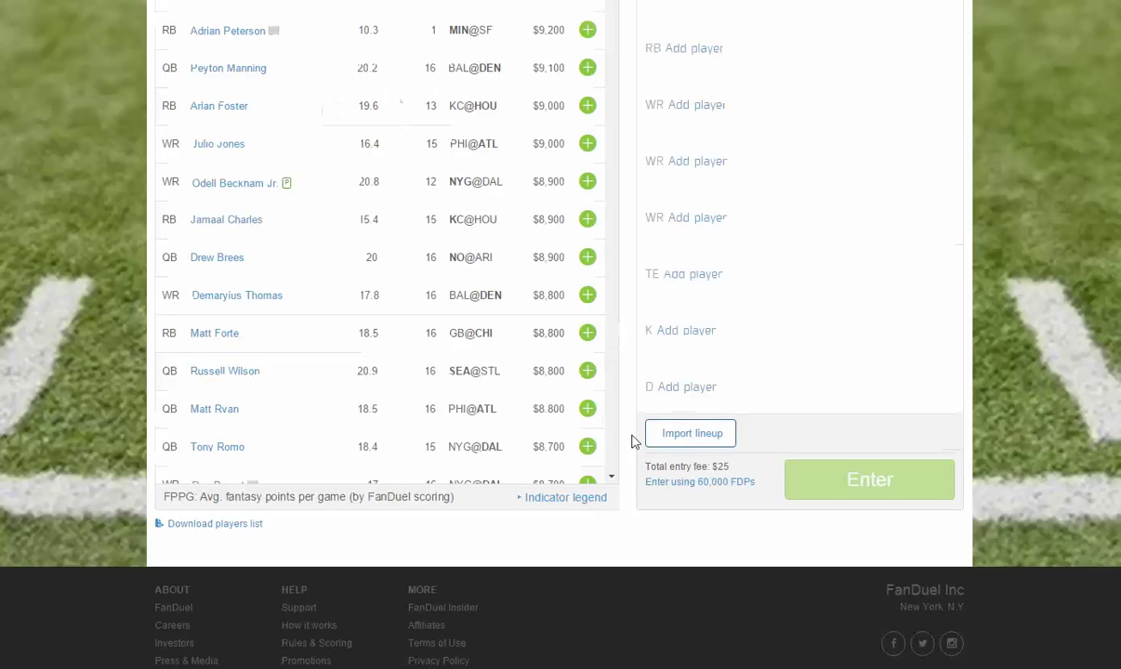
pyautogui.click(696, 435)
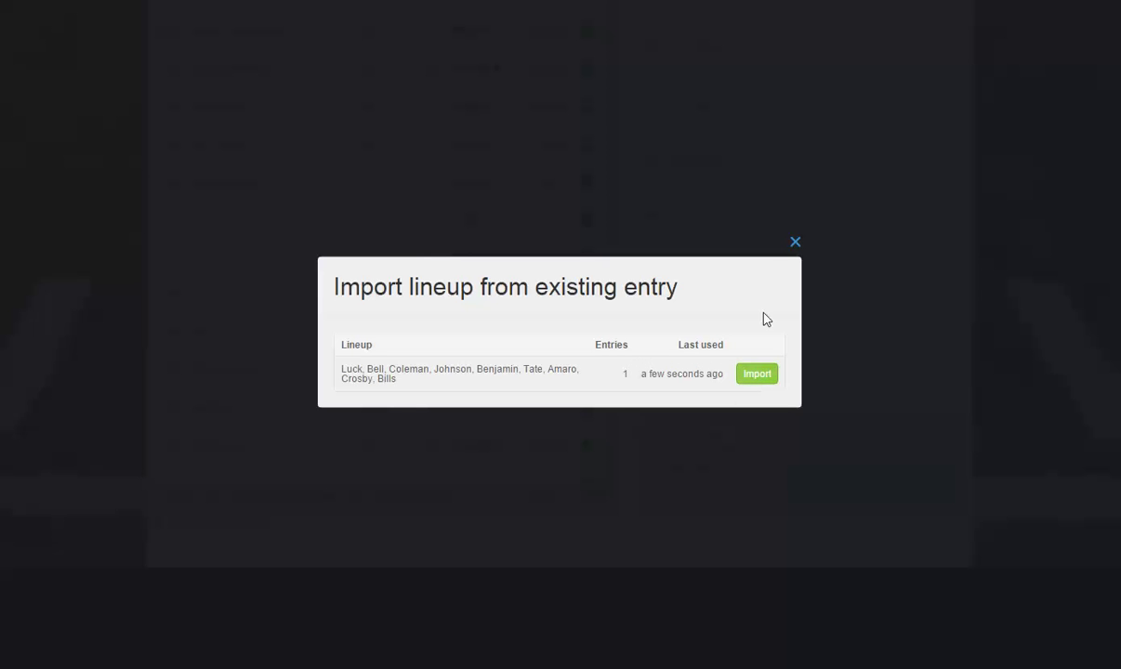
pyautogui.click(795, 242)
pyautogui.scroll(2, 759, 371)
pyautogui.scroll(2, 763, 437)
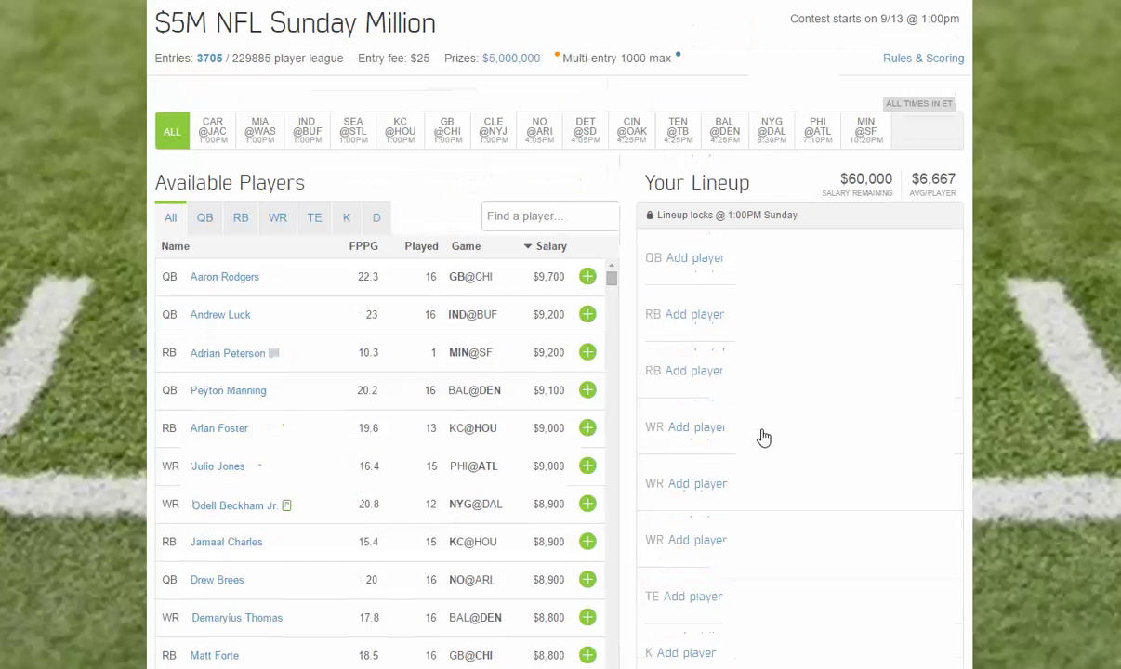